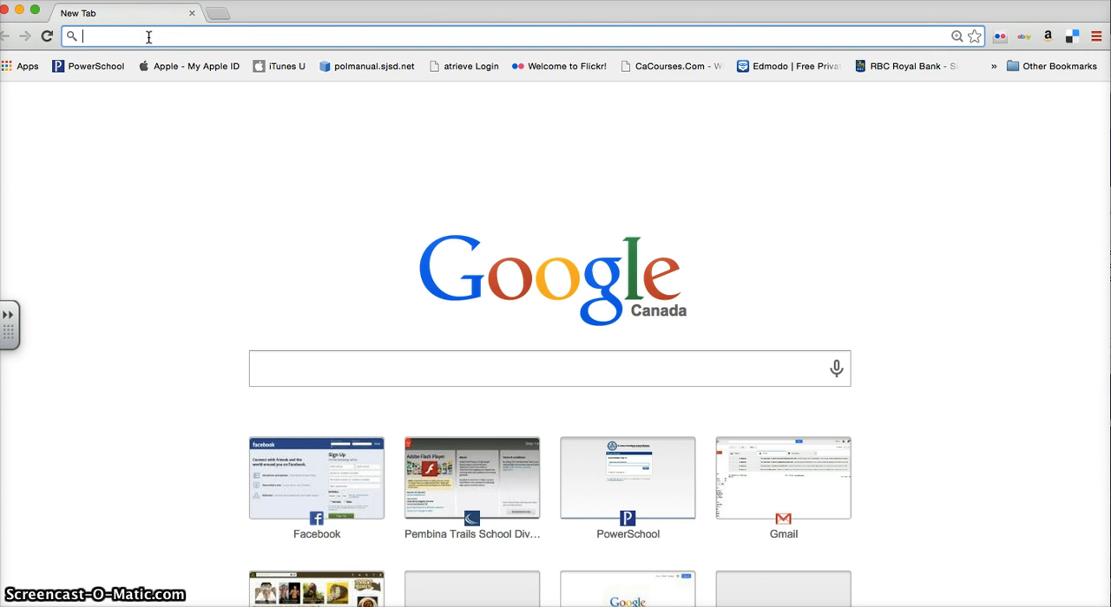
# Open the blog at oakbluff.blogspot.ca and go to its sign-in page.
pyautogui.write('oakbluff.blogspot.ca')
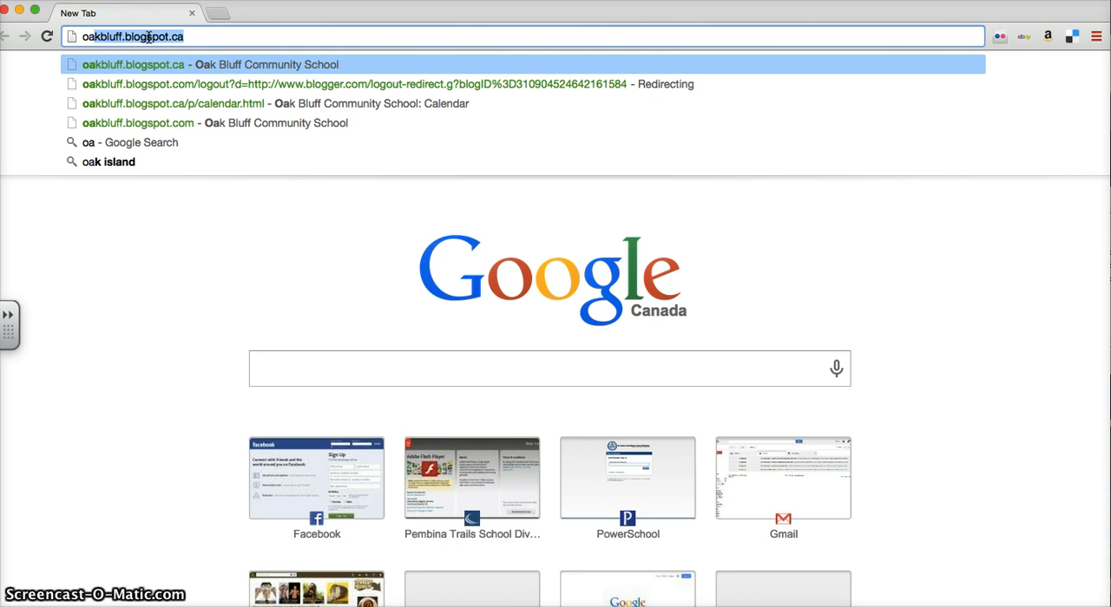
pyautogui.press('Return')
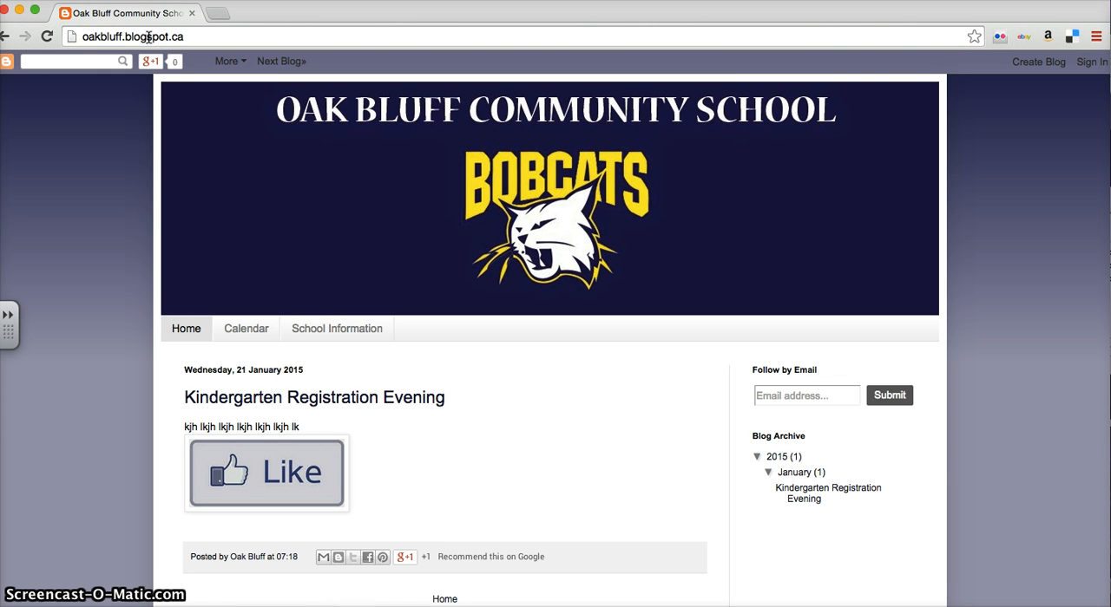
pyautogui.click(1092, 69)
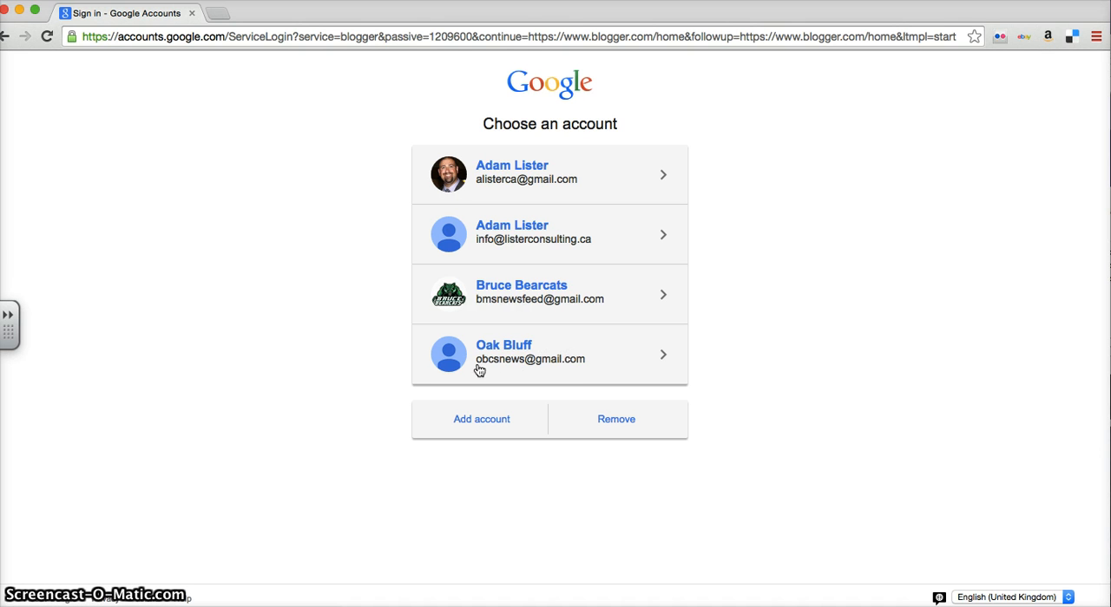
# Sign in to Blogger with the Oak Bluff account, entering the account password.
pyautogui.click(517, 352)
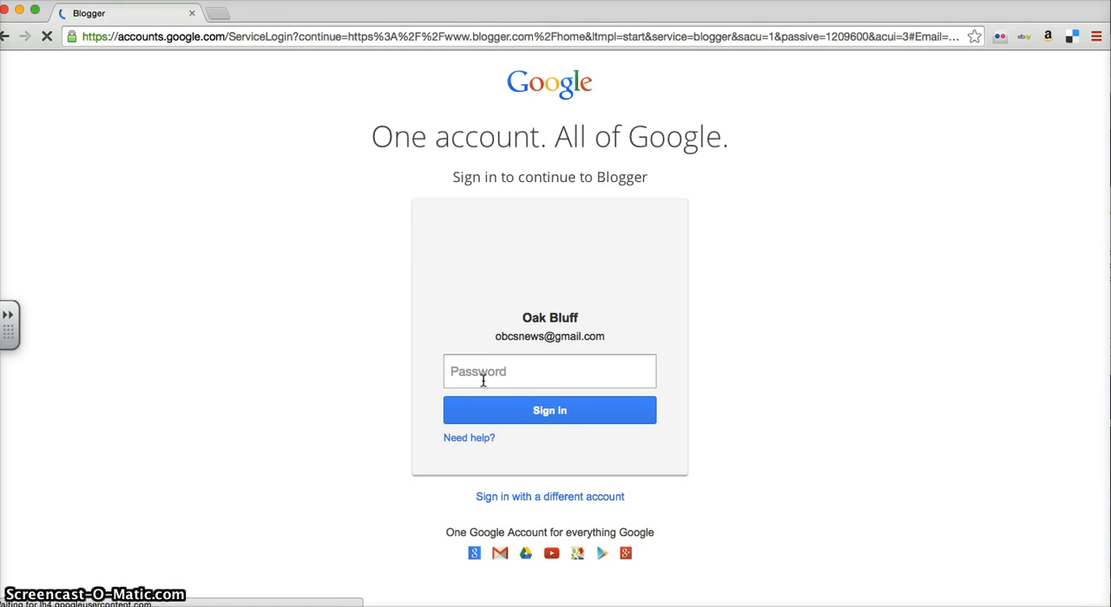
pyautogui.click(485, 374)
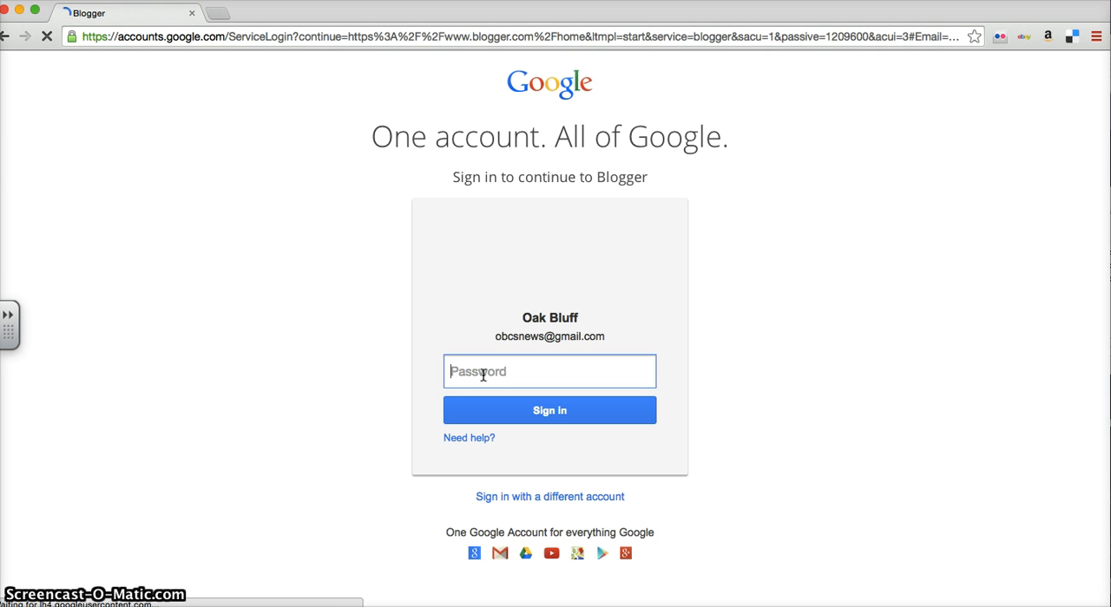
pyautogui.write('••')
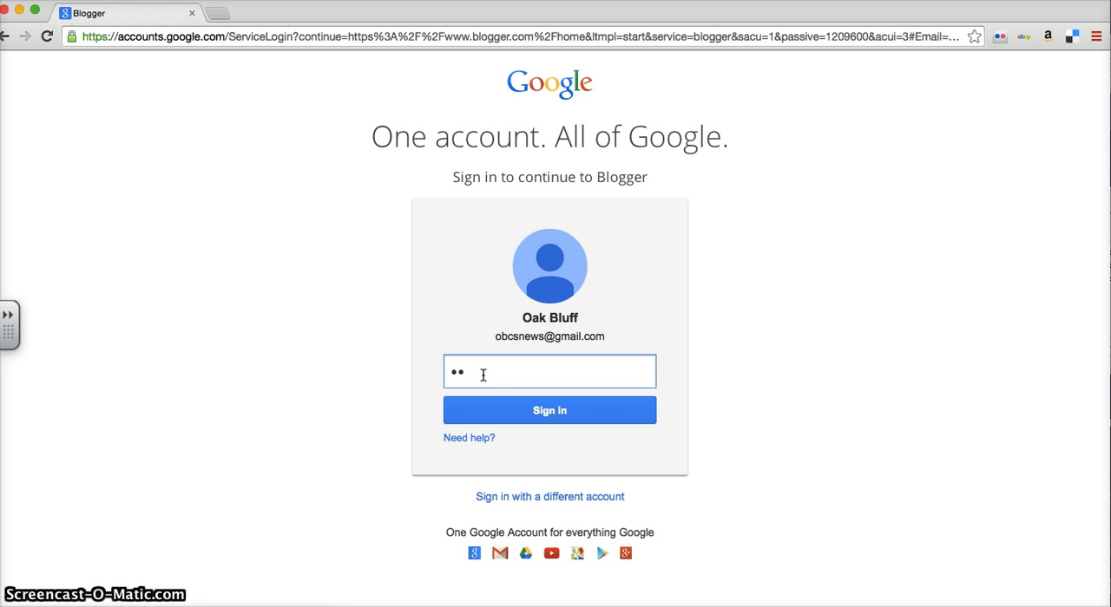
pyautogui.write('••••••••')
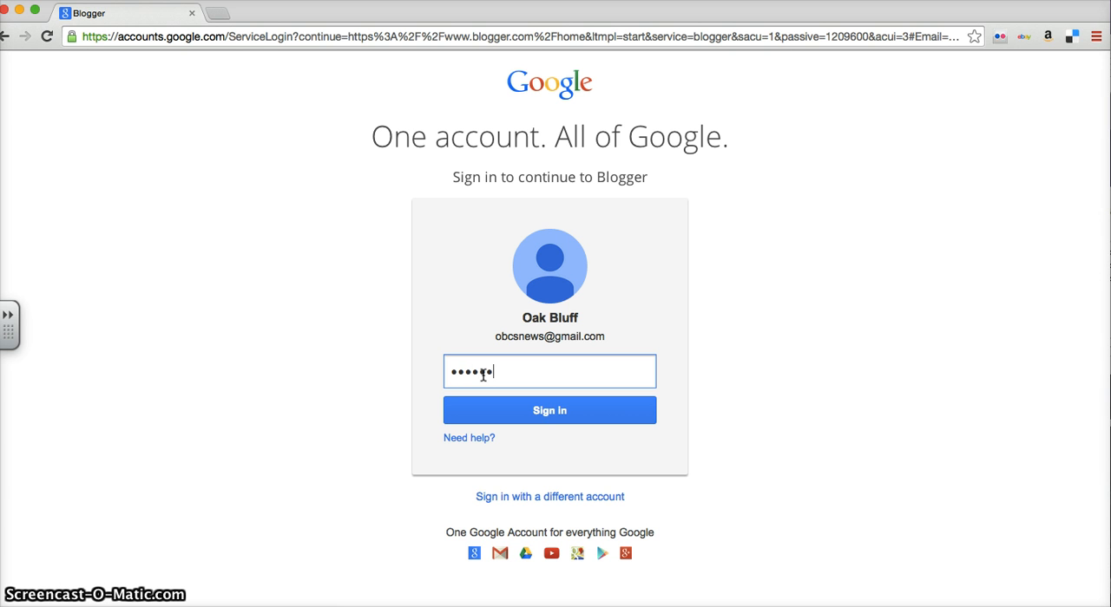
pyautogui.write('••')
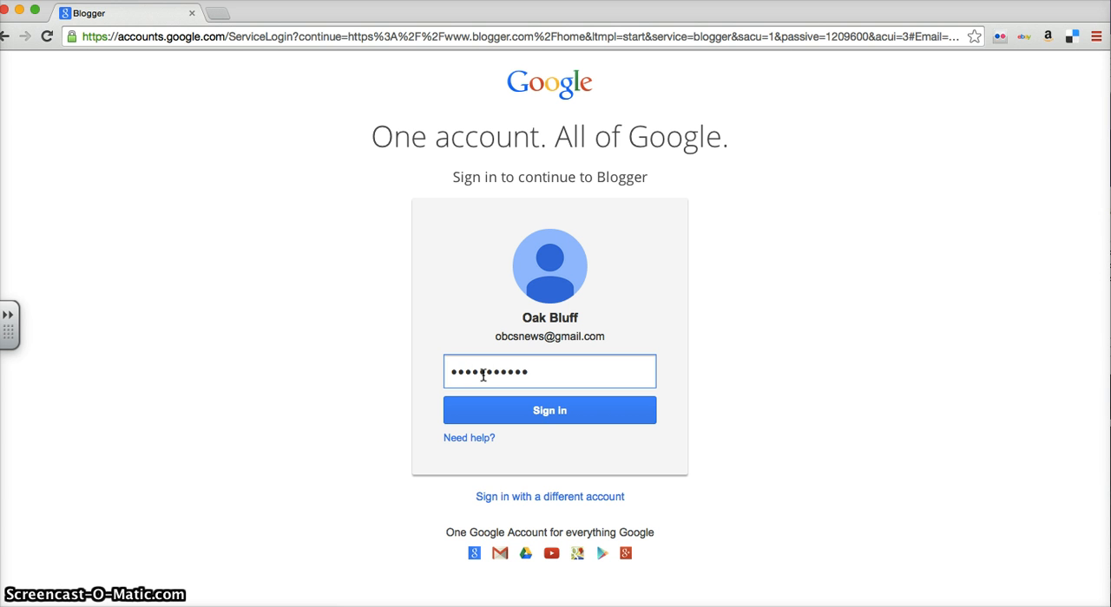
pyautogui.press('BackSpace')
pyautogui.press('Return')
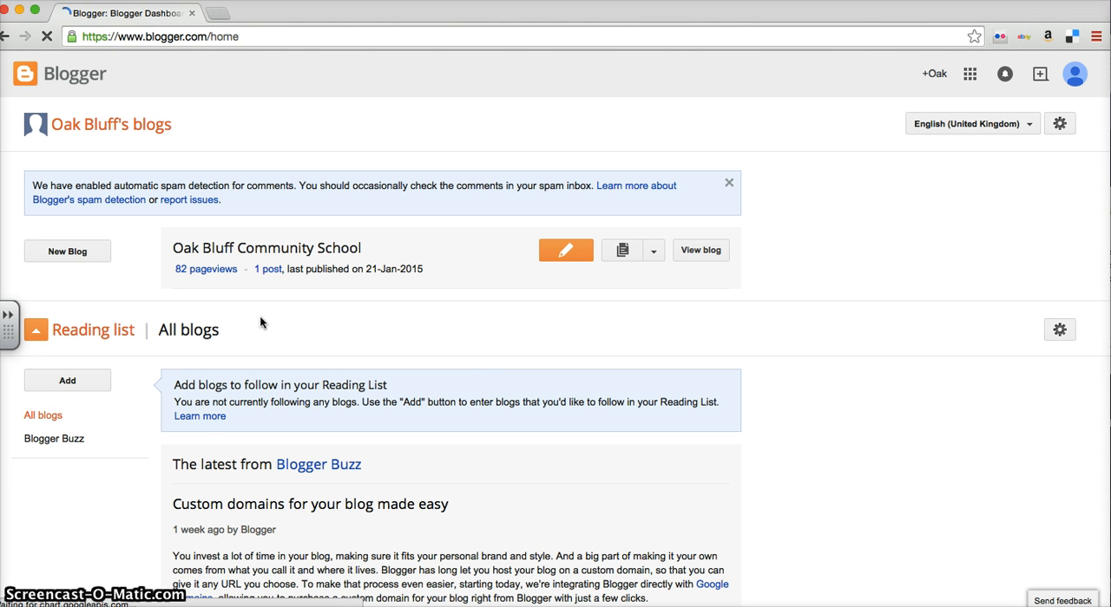
# Open the Oak Bluff Community School blog and create a new post titled "Sample Post".
pyautogui.click(271, 251)
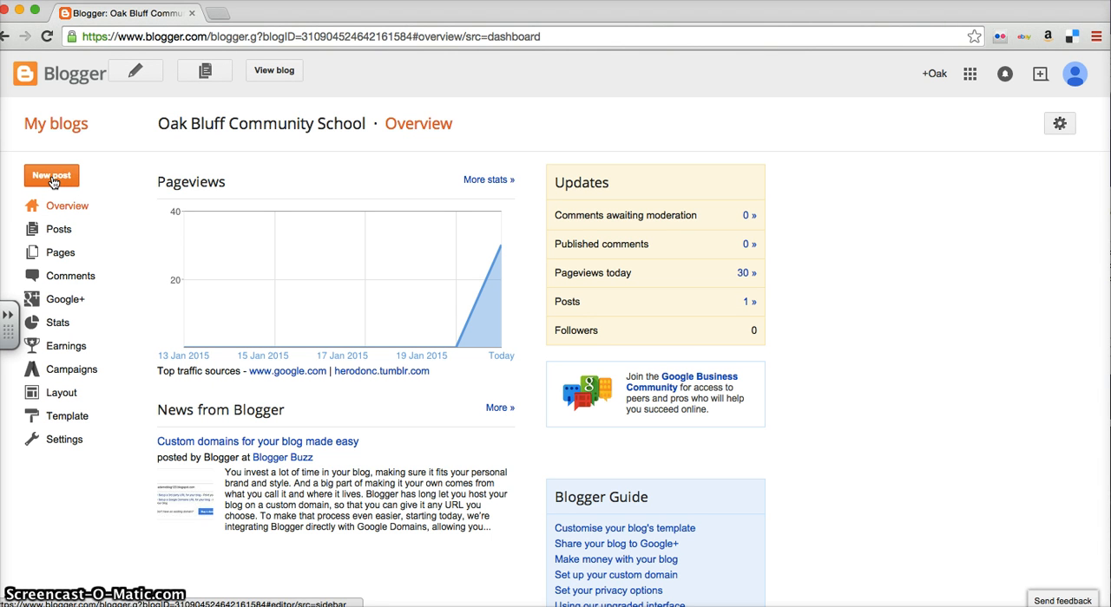
pyautogui.click(61, 230)
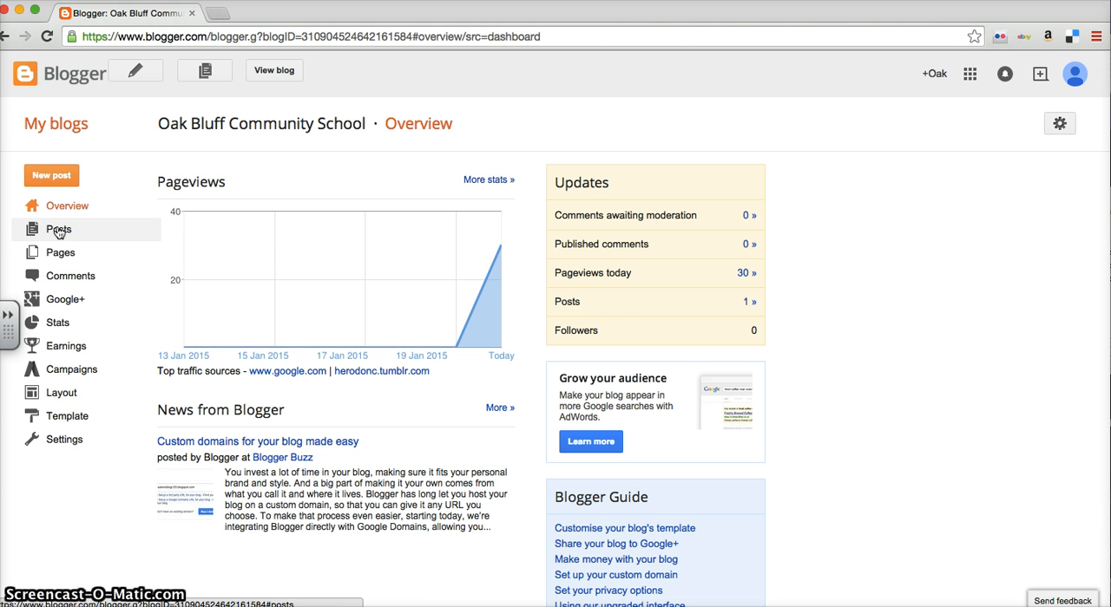
pyautogui.click(69, 185)
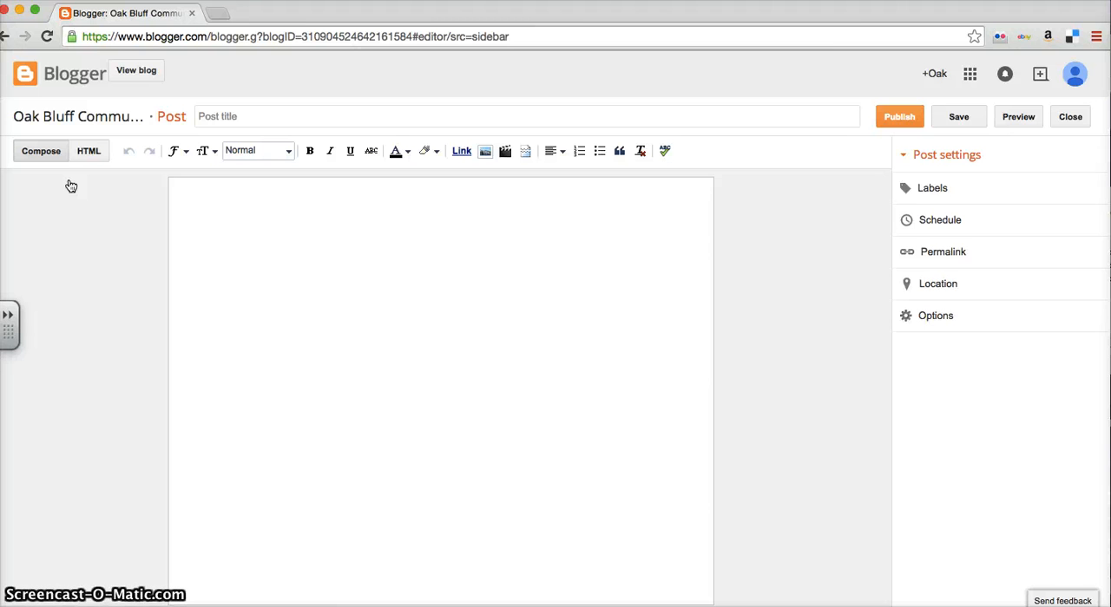
pyautogui.click(238, 117)
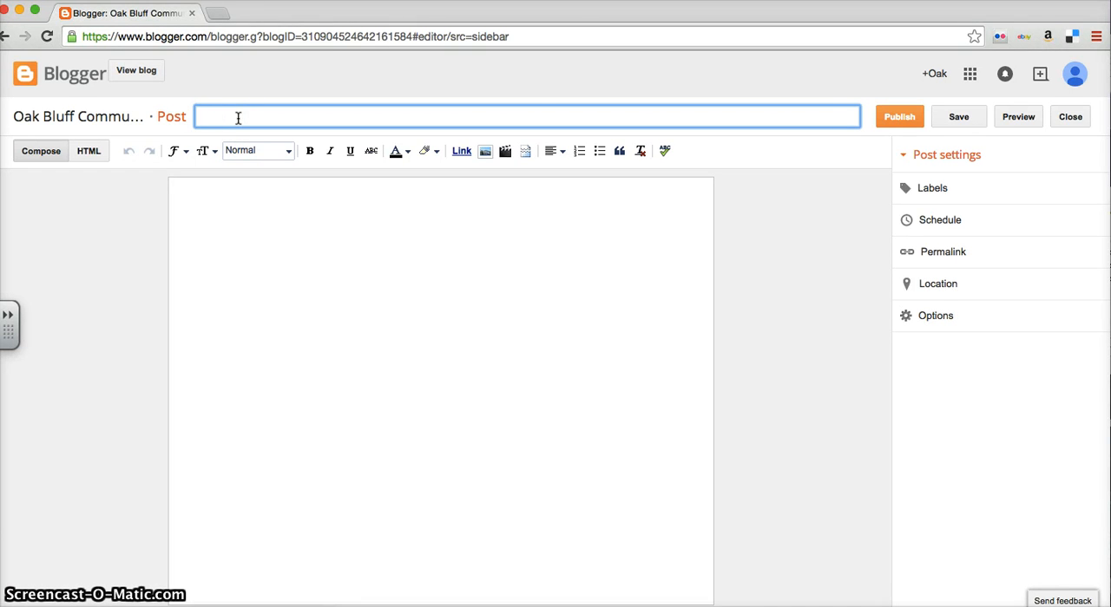
pyautogui.write('Sample P')
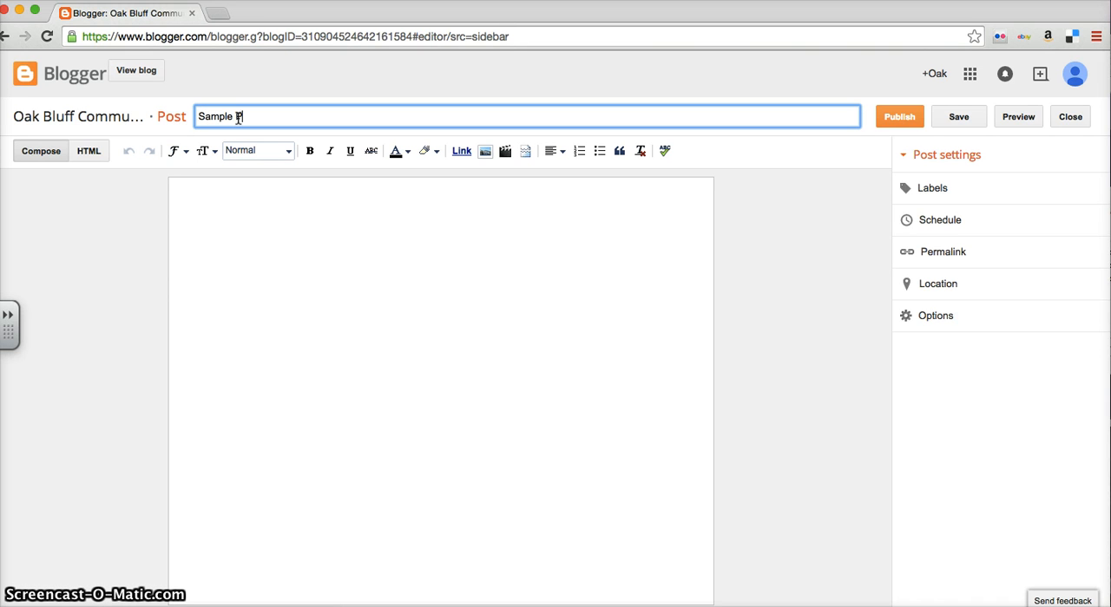
pyautogui.write('ost')
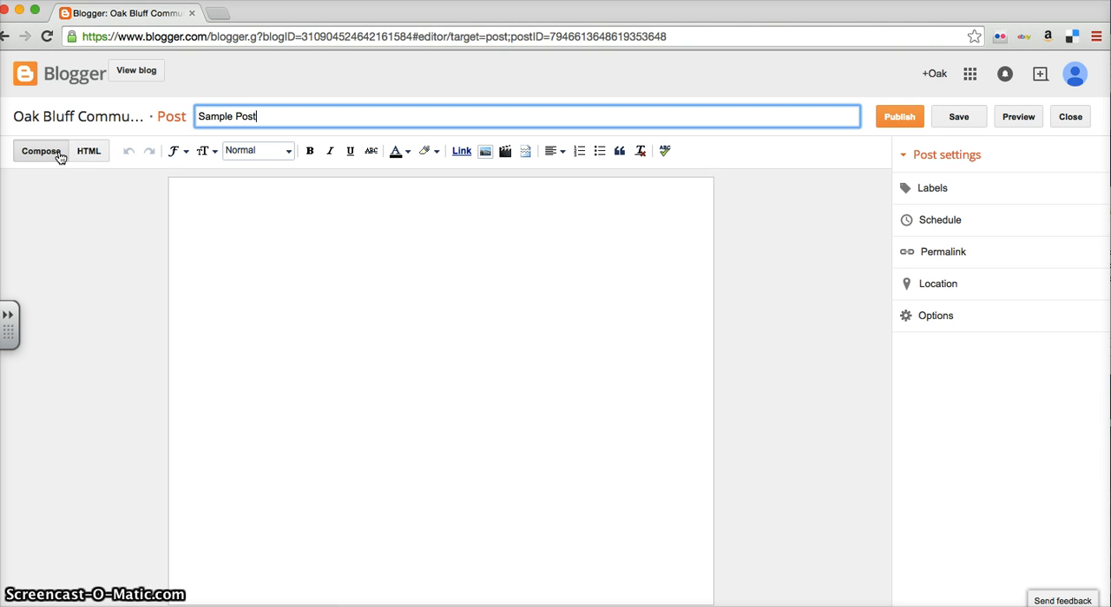
# Write "This is a link" in the post body in Compose mode.
pyautogui.click(59, 156)
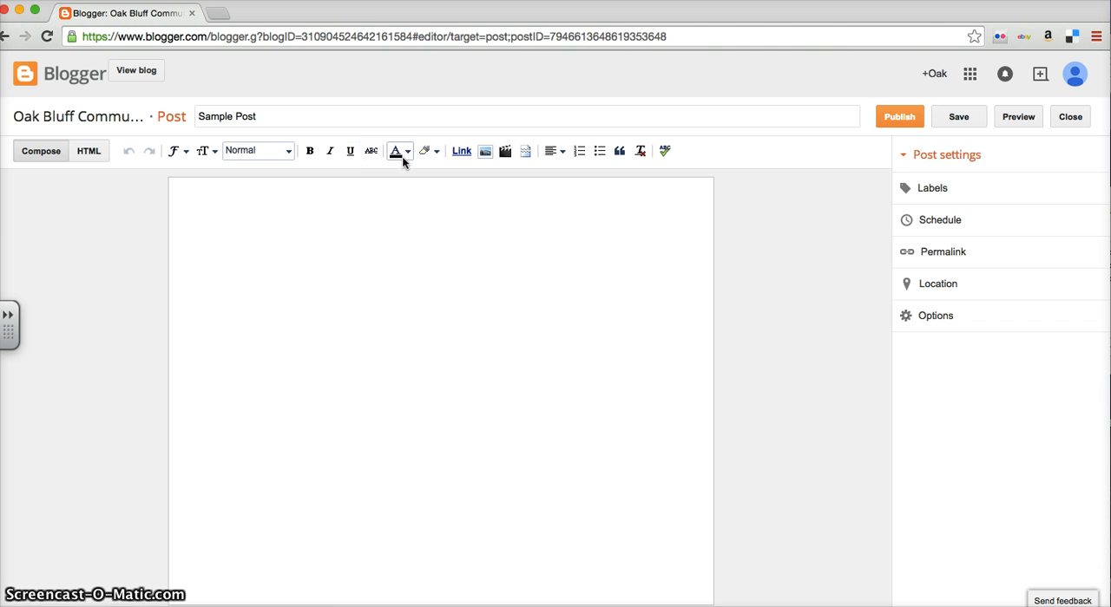
pyautogui.click(321, 207)
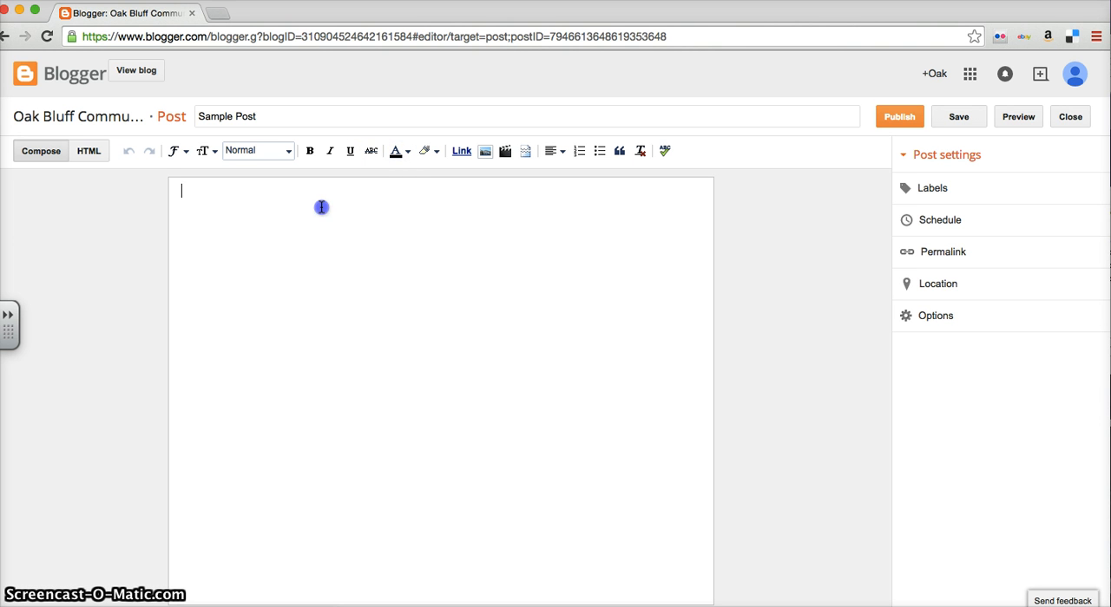
pyautogui.write('This is ')
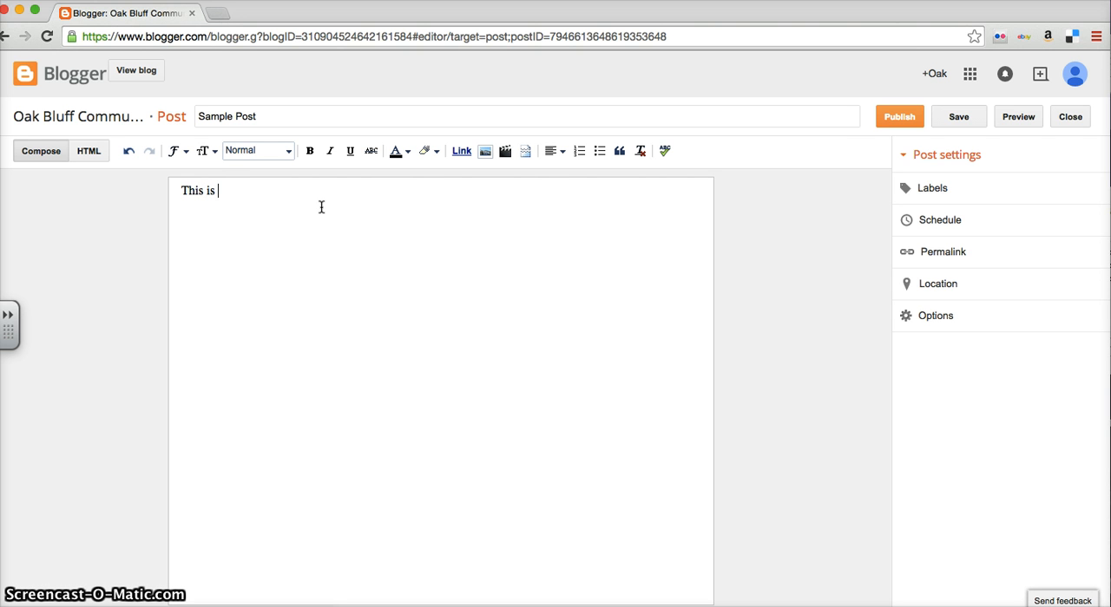
pyautogui.write('a link')
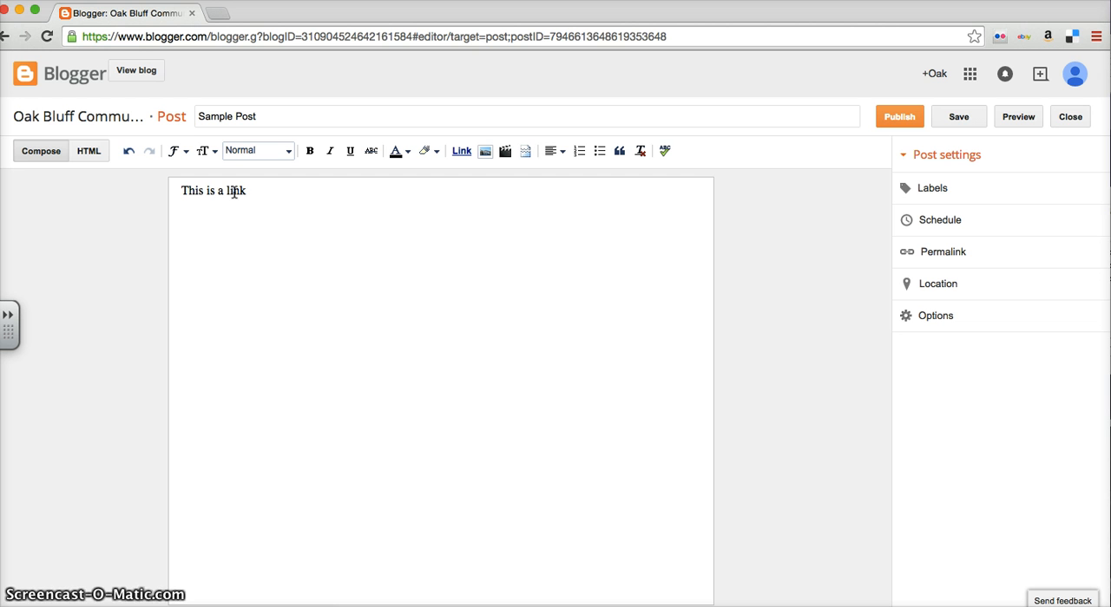
pyautogui.moveTo(251, 195); pyautogui.dragTo(228, 194)
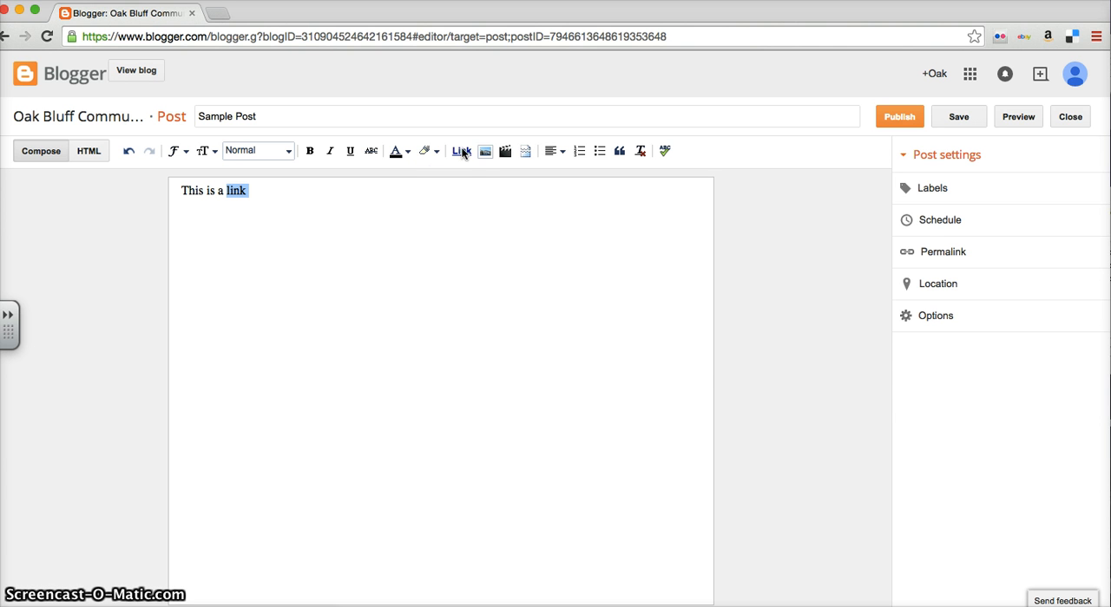
pyautogui.click(467, 154)
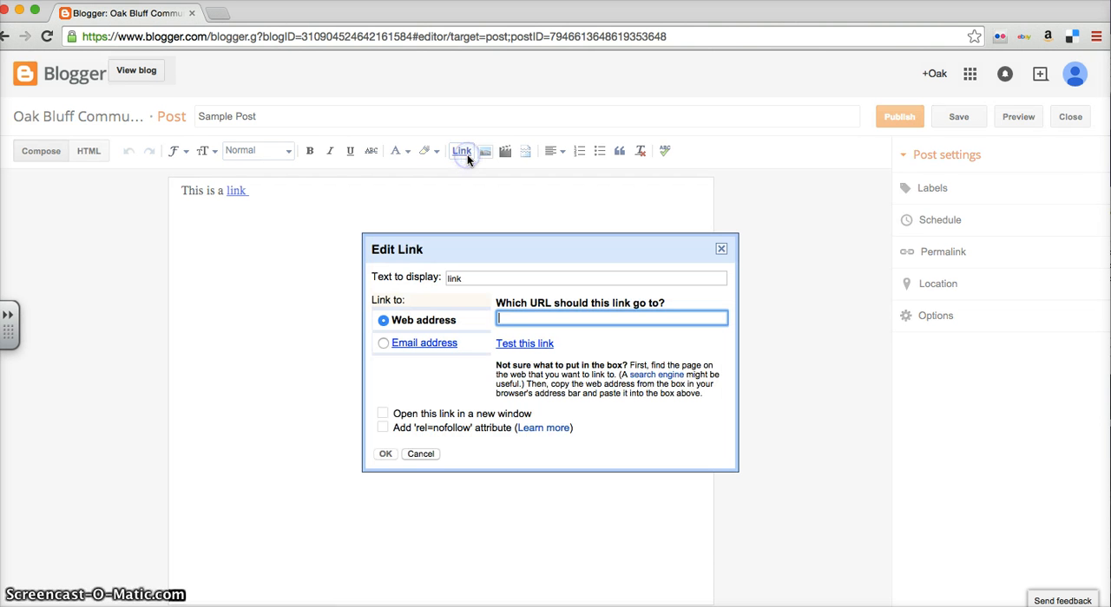
pyautogui.write('http')
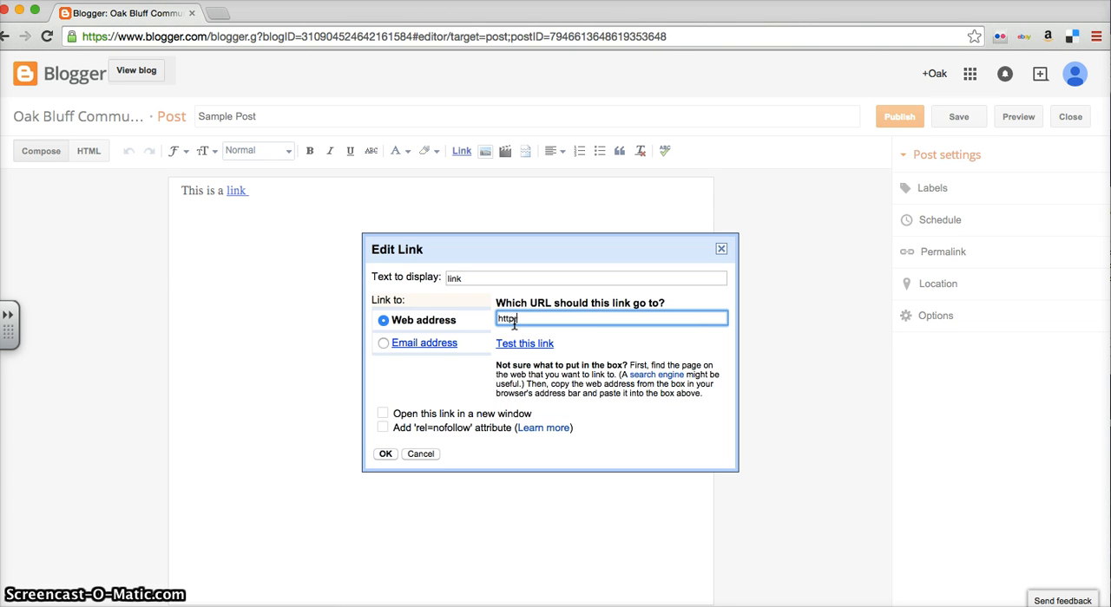
pyautogui.write('://google.ca')
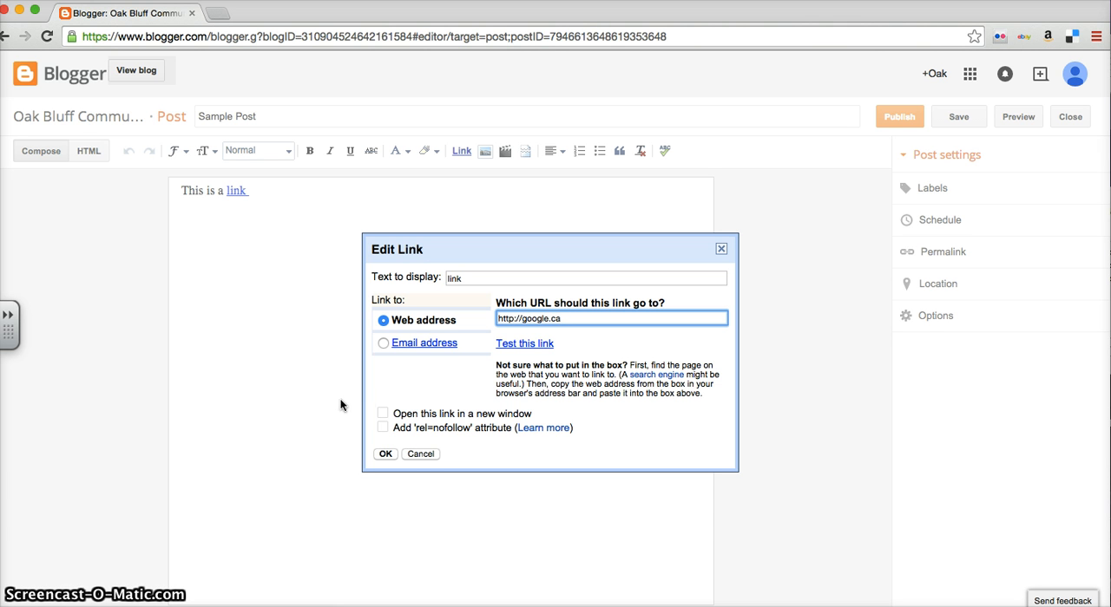
pyautogui.click(383, 415)
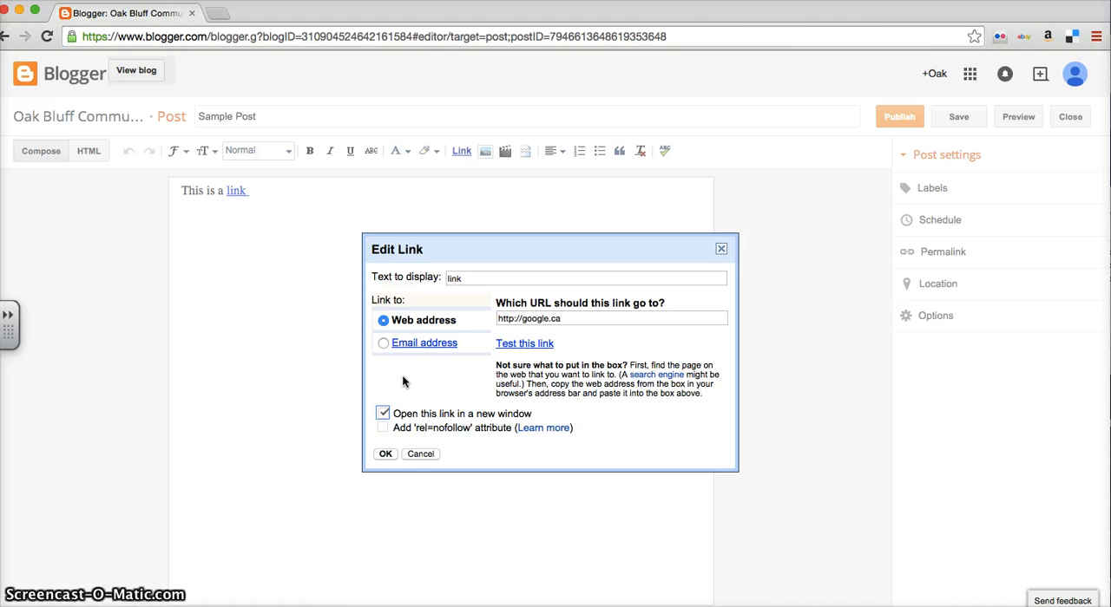
pyautogui.click(385, 455)
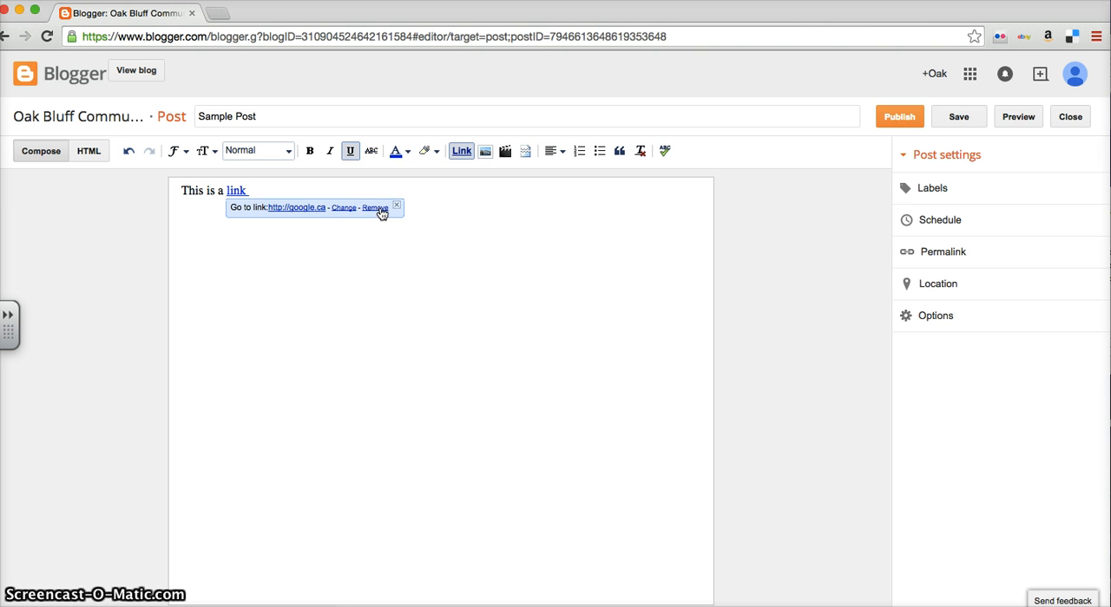
pyautogui.click(331, 191)
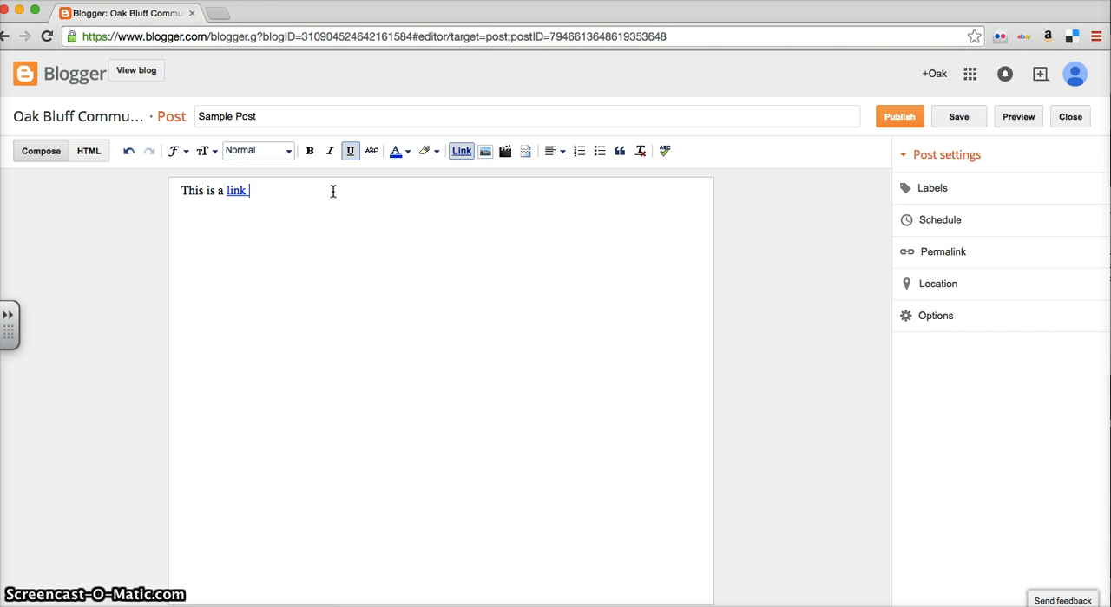
# Upload "Screen Shot 2015-01-21 at 2.14.57 PM" from the Desktop and add the image to the post.
pyautogui.click(485, 154)
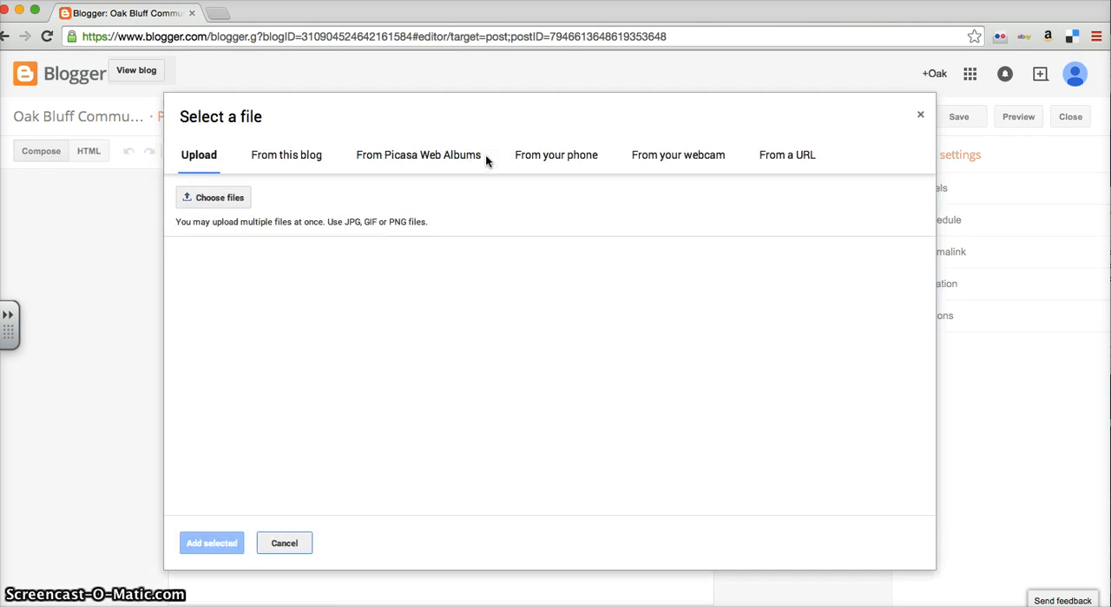
pyautogui.click(221, 198)
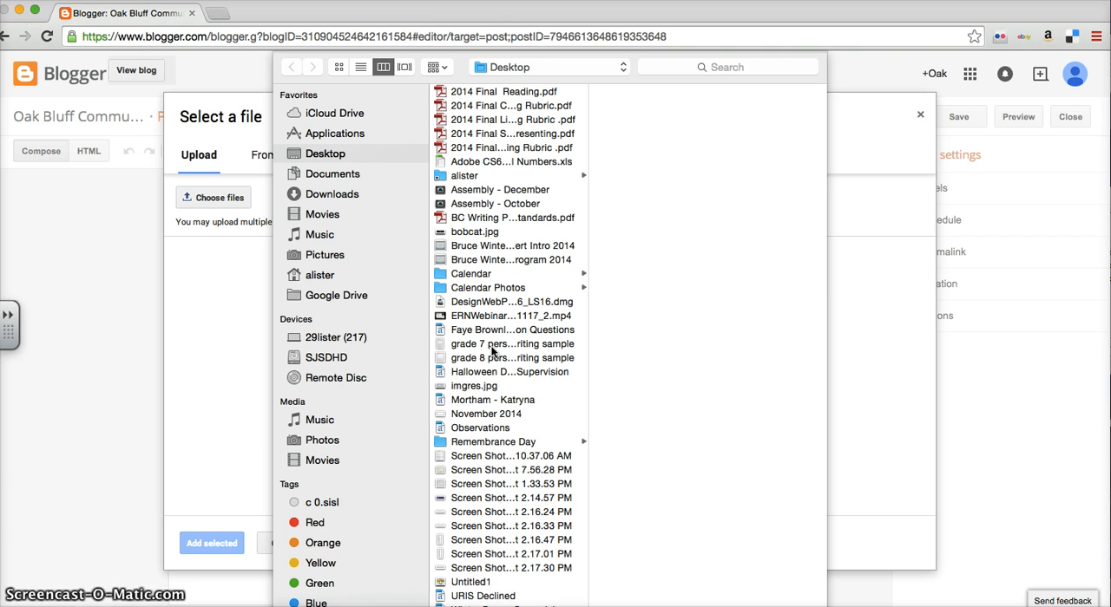
pyautogui.click(490, 514)
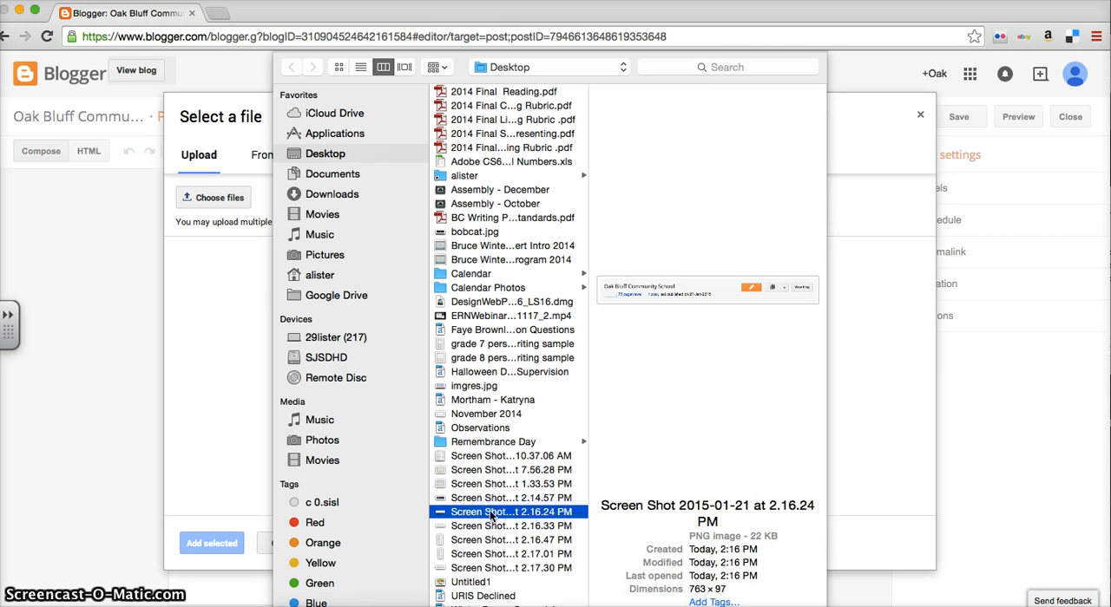
pyautogui.click(488, 499)
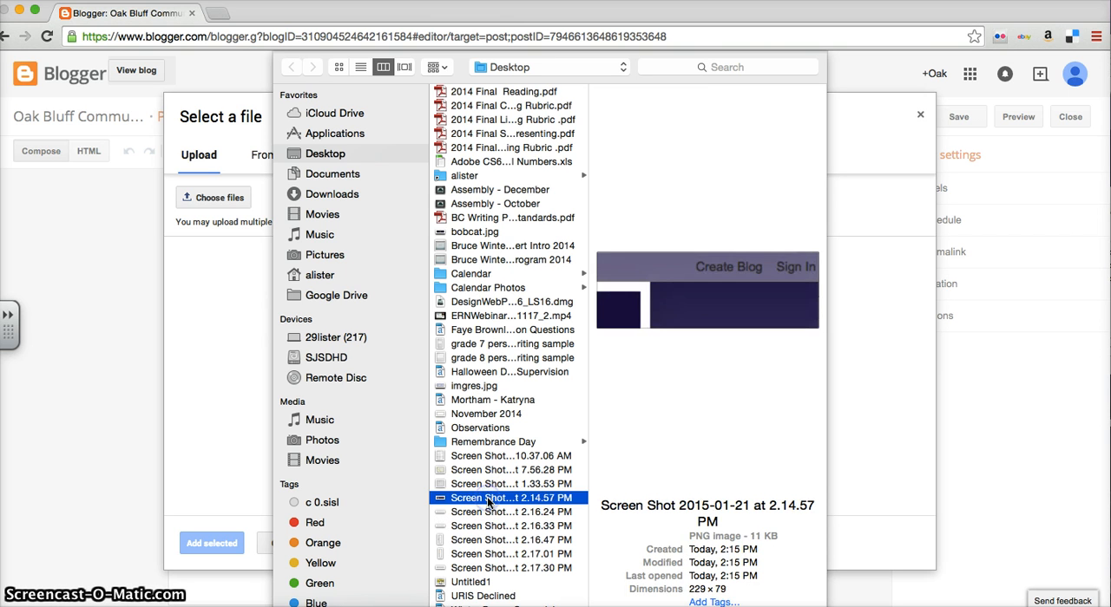
pyautogui.doubleClick(487, 498)
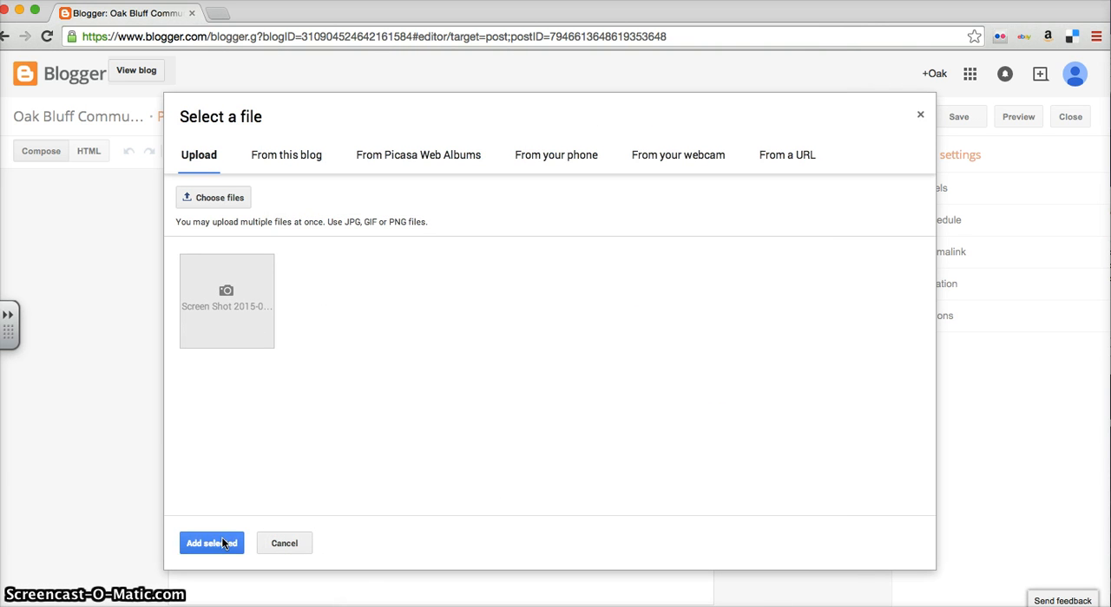
pyautogui.click(204, 544)
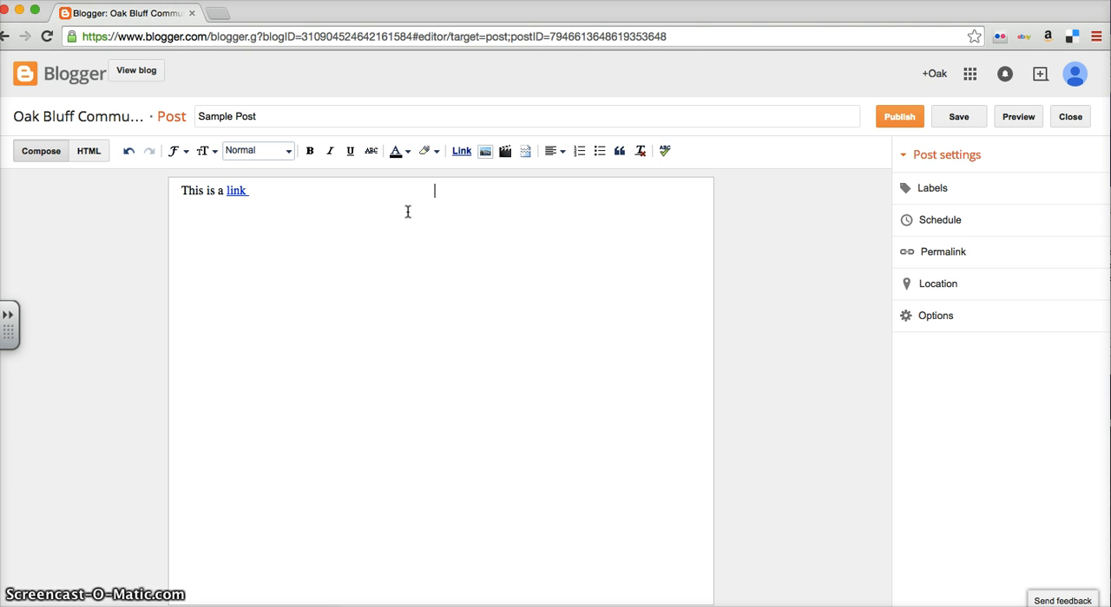
# Set the inserted screenshot's display size to Large.
pyautogui.click(382, 209)
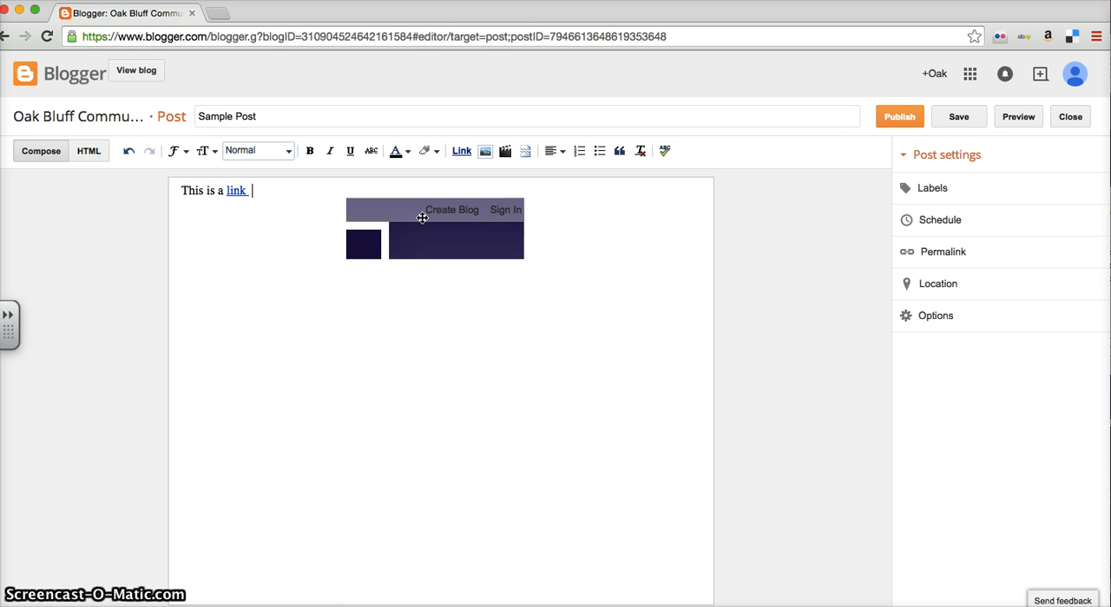
pyautogui.click(422, 217)
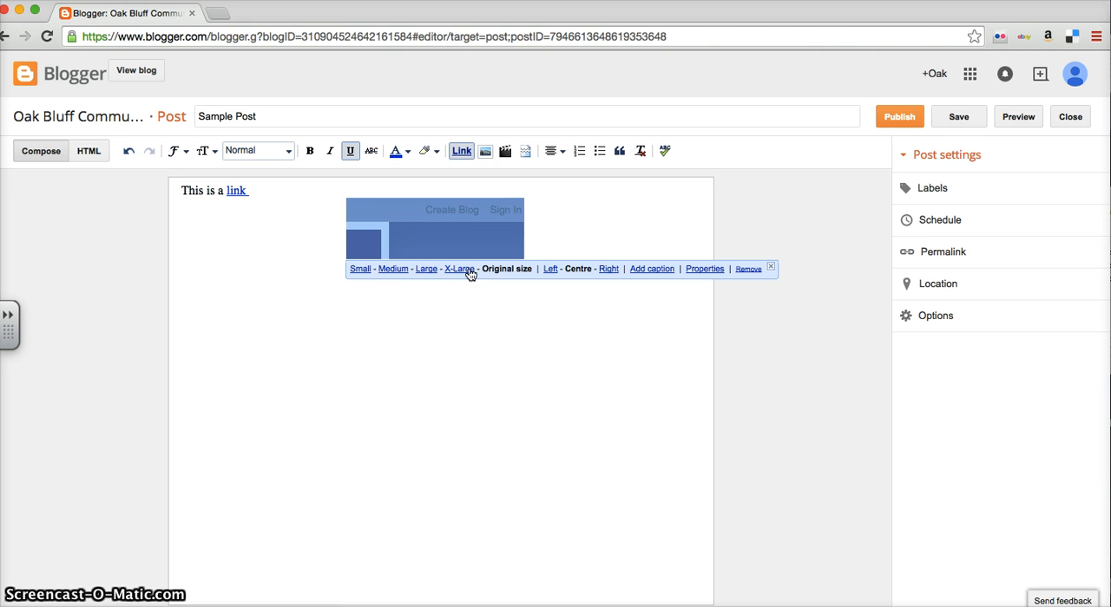
pyautogui.click(425, 271)
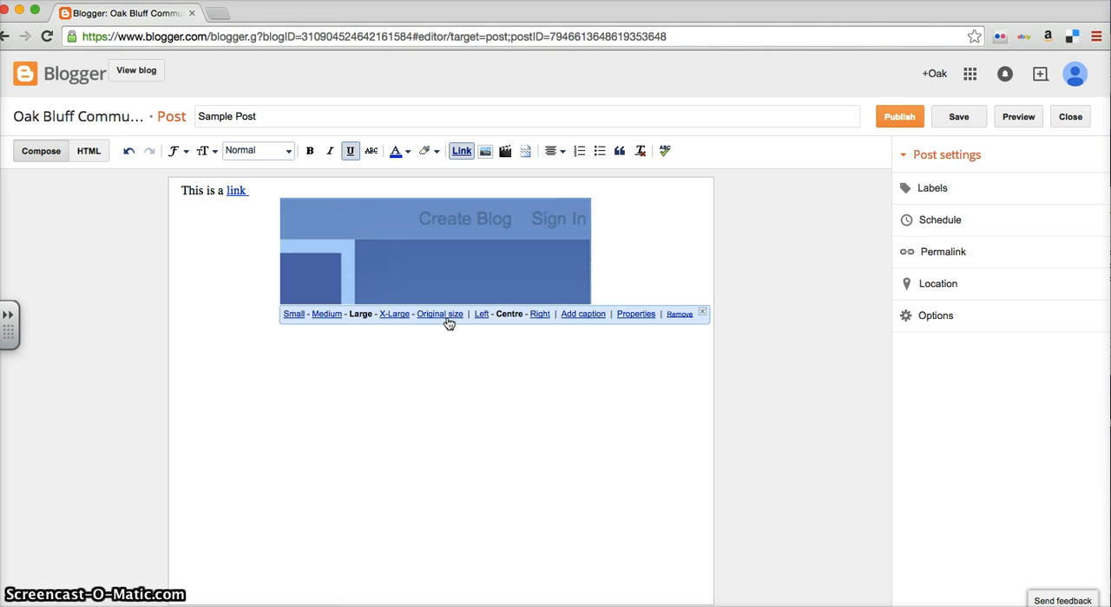
# Set the inserted screenshot to Original size and align it Left in the post.
pyautogui.click(438, 315)
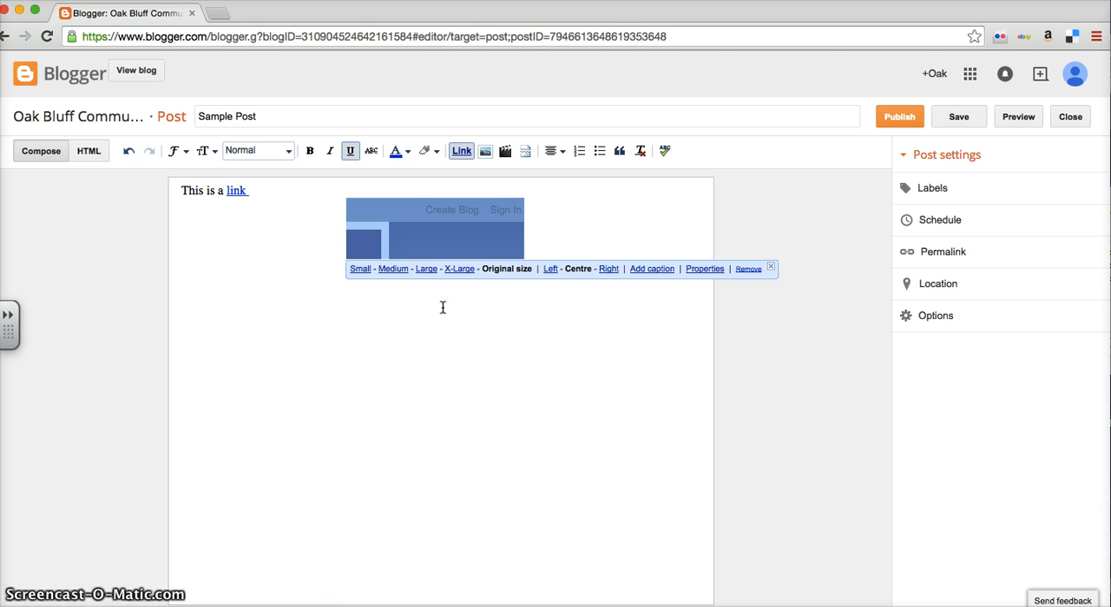
pyautogui.click(550, 269)
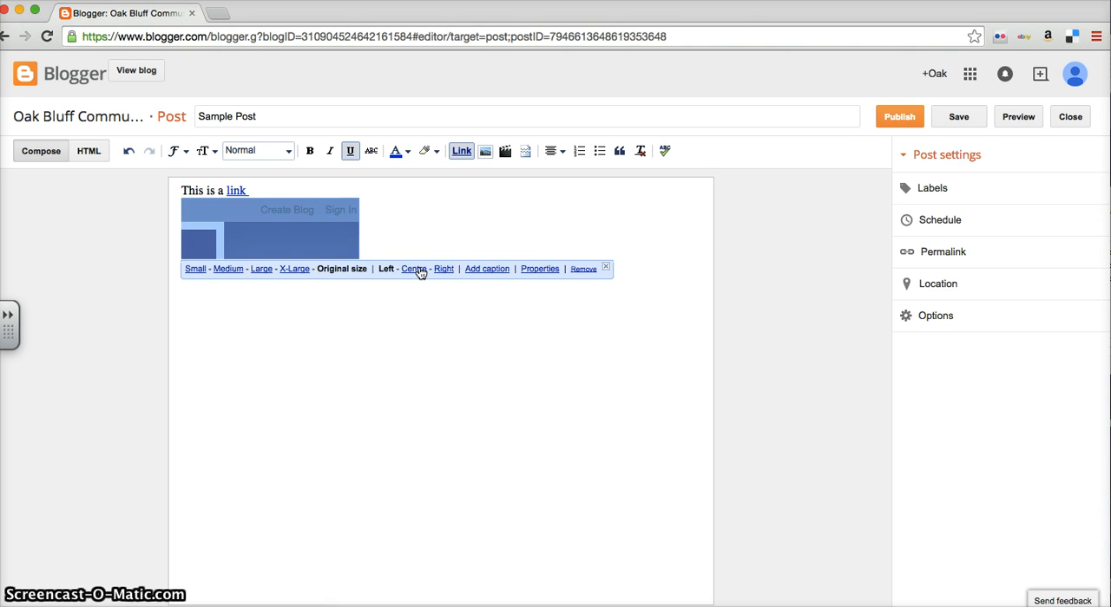
pyautogui.click(414, 269)
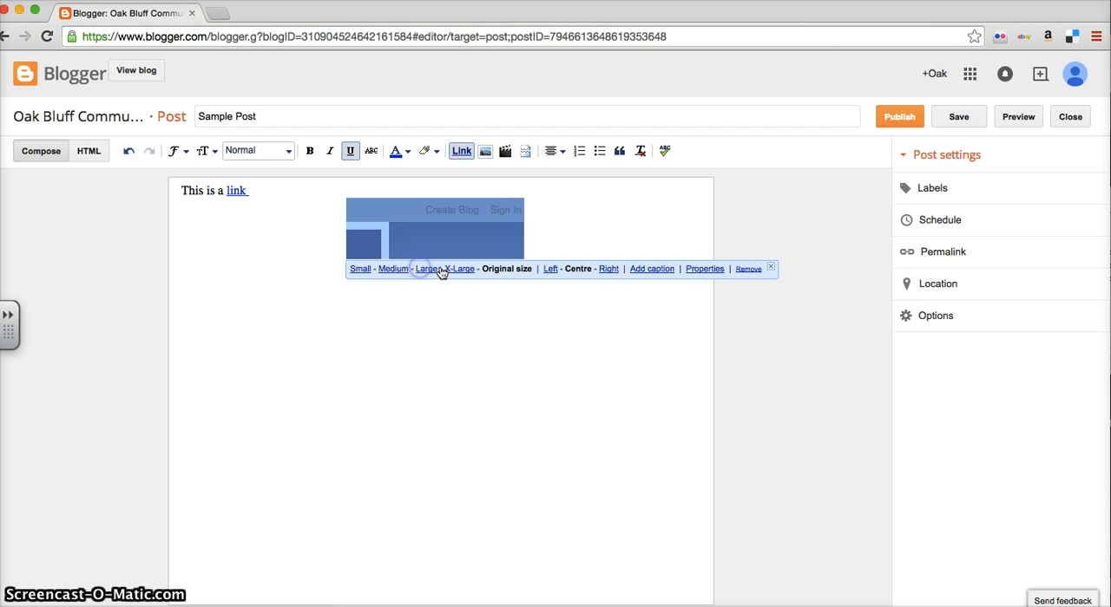
pyautogui.click(552, 270)
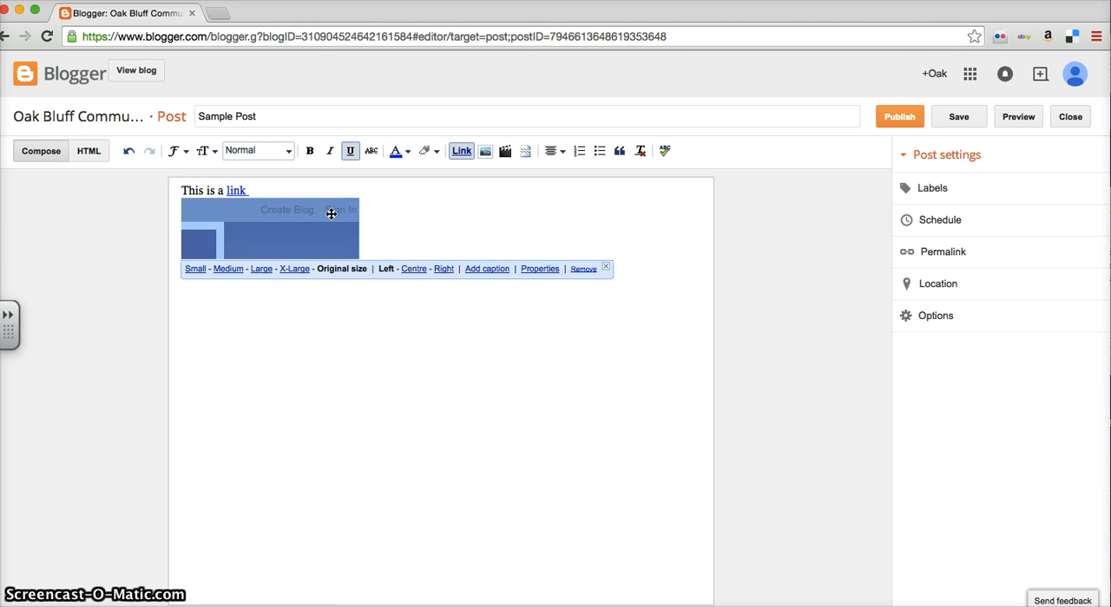
# Add blank lines before "This is a link" and move the screenshot up to the beginning of the post body.
pyautogui.click(182, 193)
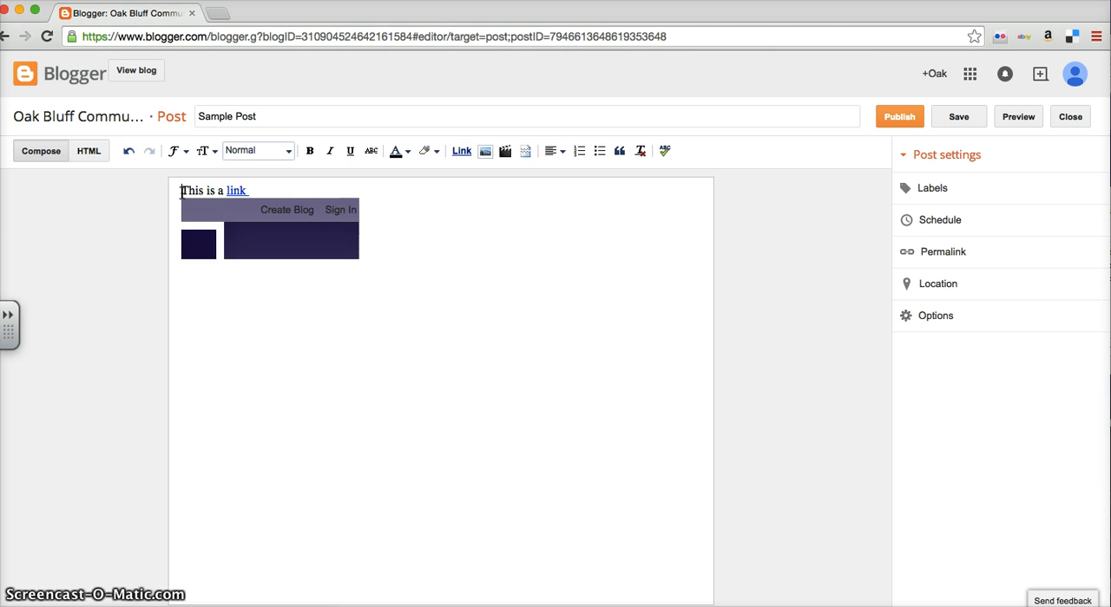
pyautogui.press('Return')
pyautogui.press('Return')
pyautogui.moveTo(207, 239); pyautogui.dragTo(194, 212)
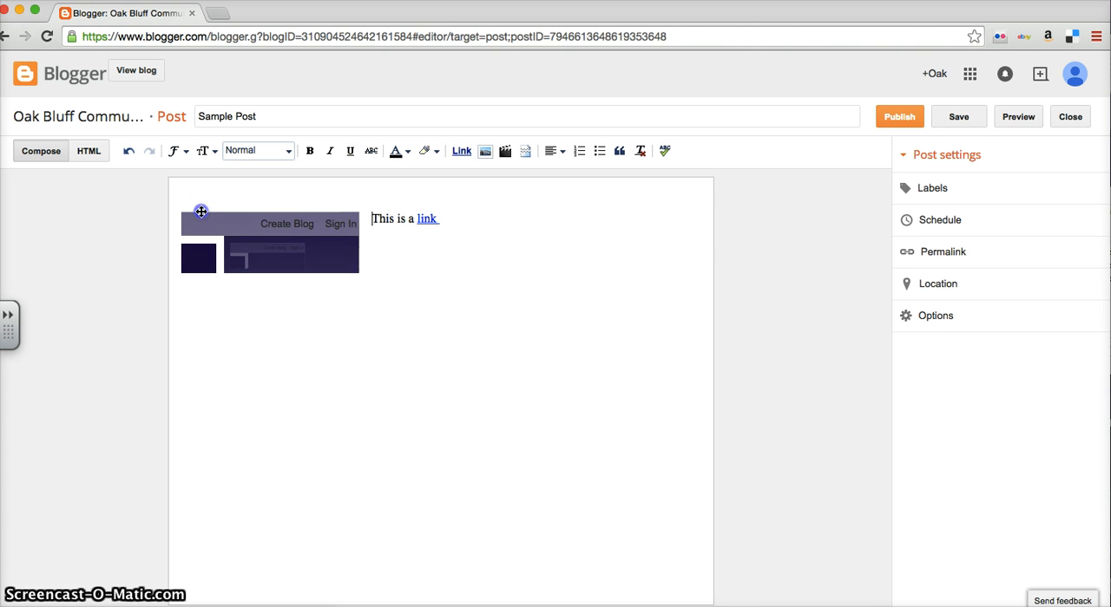
pyautogui.click(199, 206)
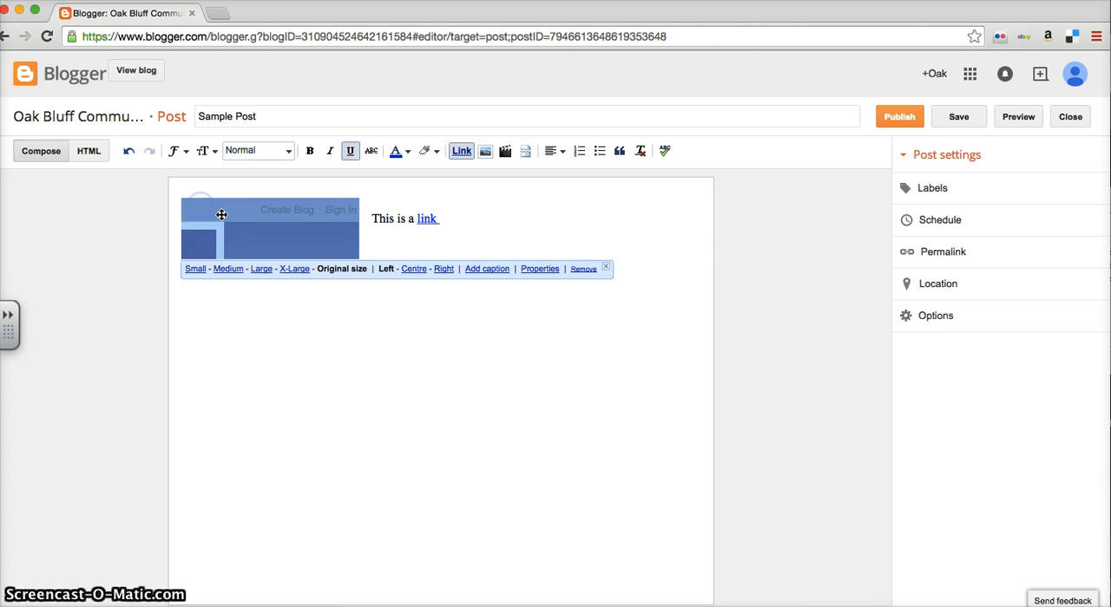
# Insert line breaks before "This is a link" so the text sits below the screenshot.
pyautogui.click(371, 223)
pyautogui.press('Return')
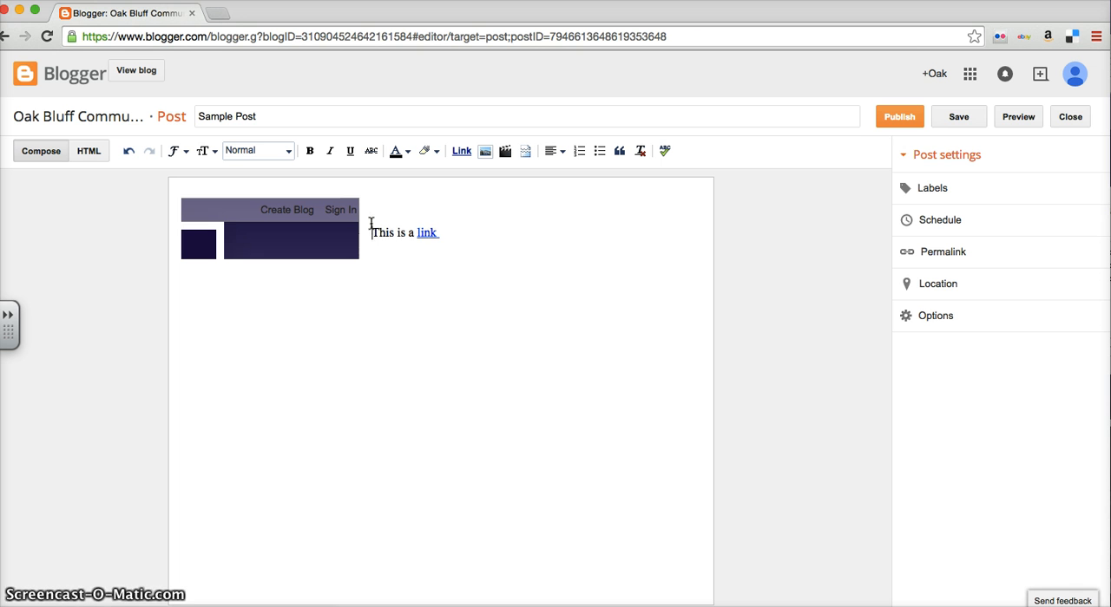
pyautogui.press('Return')
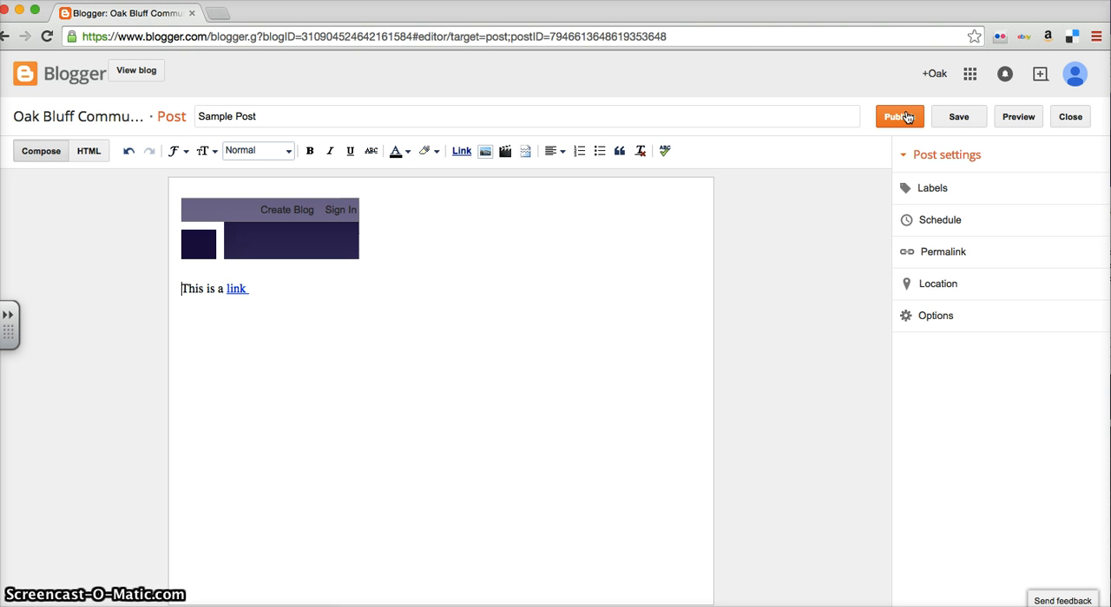
# Save Sample Post as a draft and close the post editor.
pyautogui.click(965, 117)
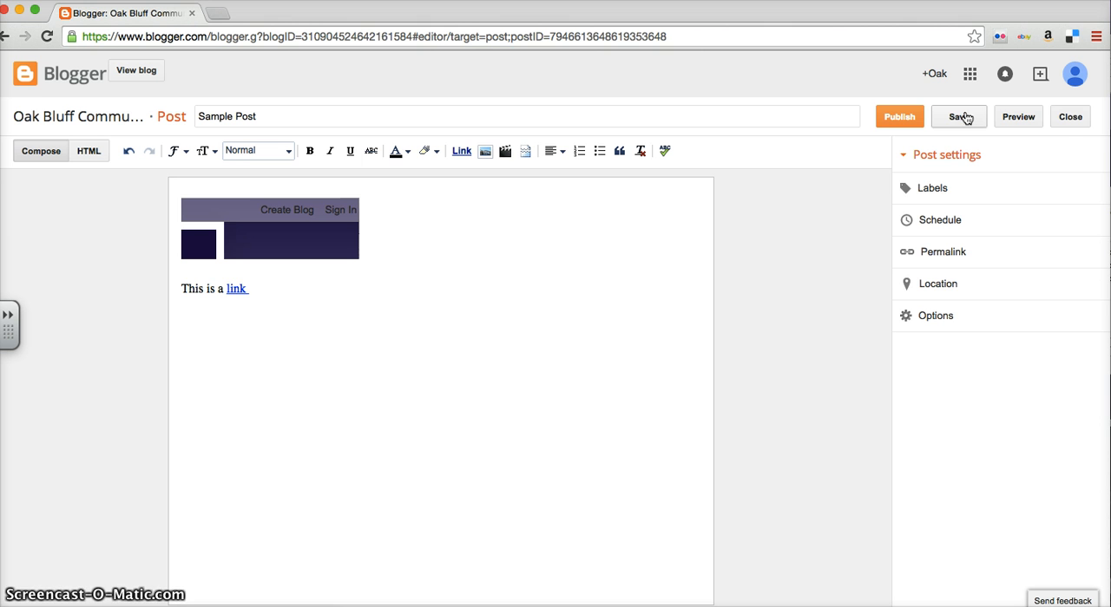
pyautogui.click(1070, 120)
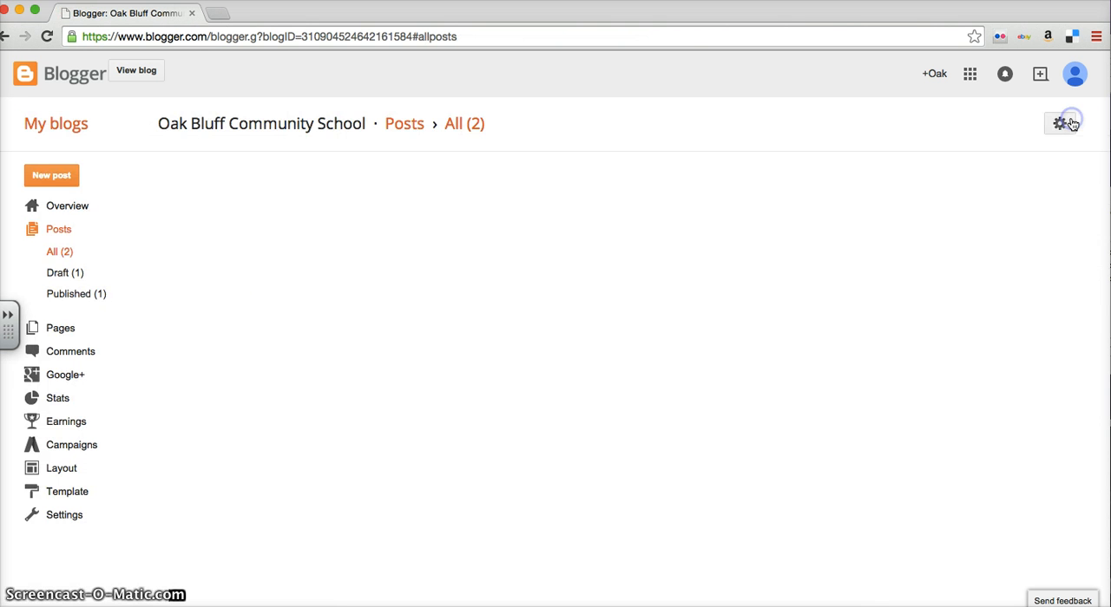
# Reopen the Sample Post draft for editing from the posts list and publish it.
pyautogui.moveTo(483, 223)
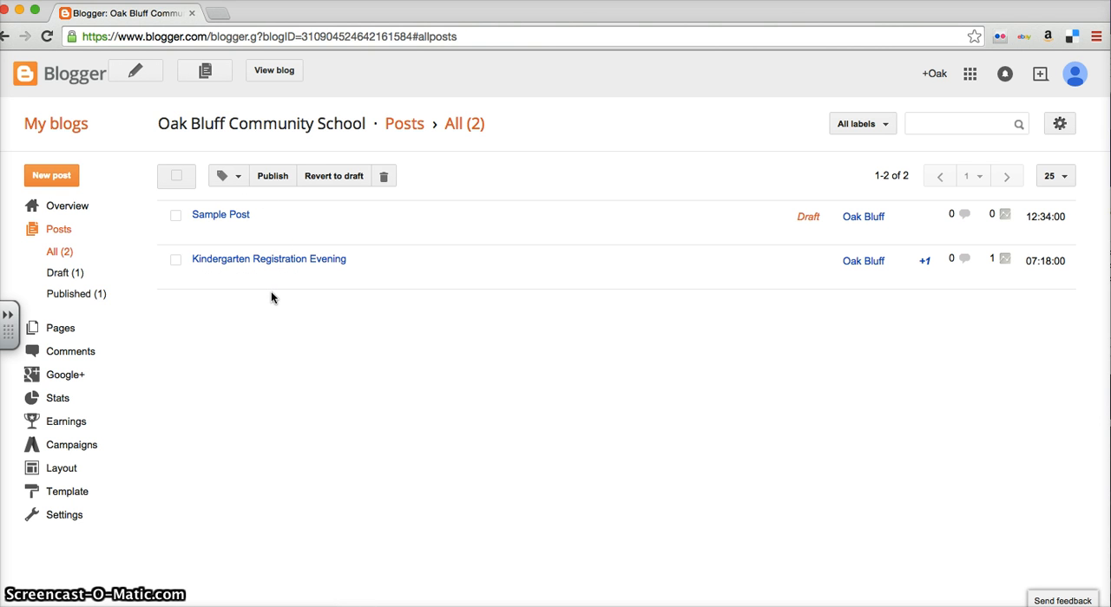
pyautogui.moveTo(221, 222)
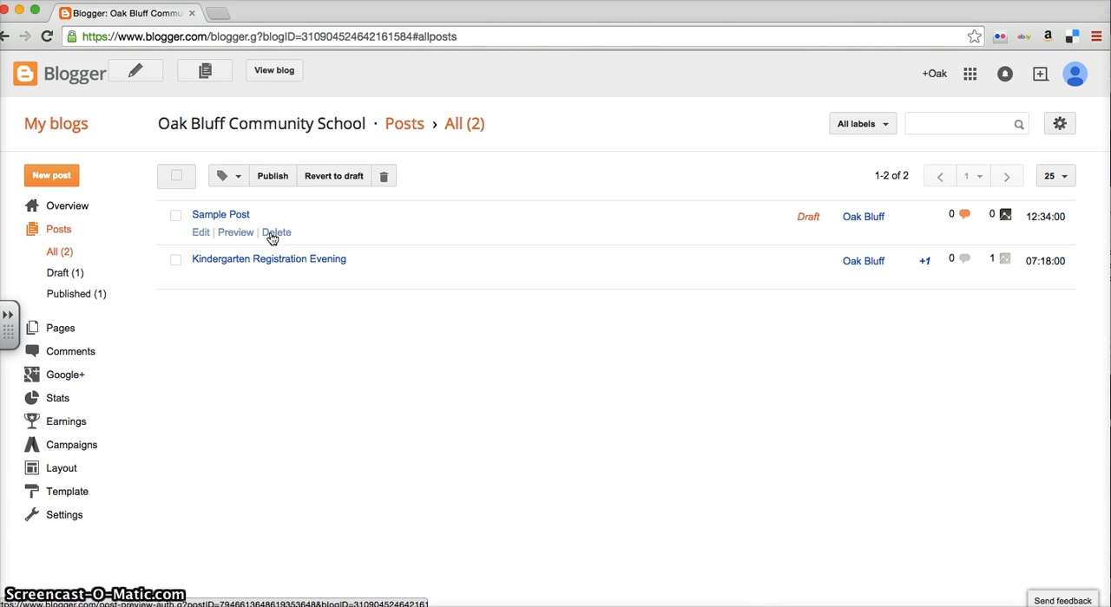
pyautogui.click(200, 232)
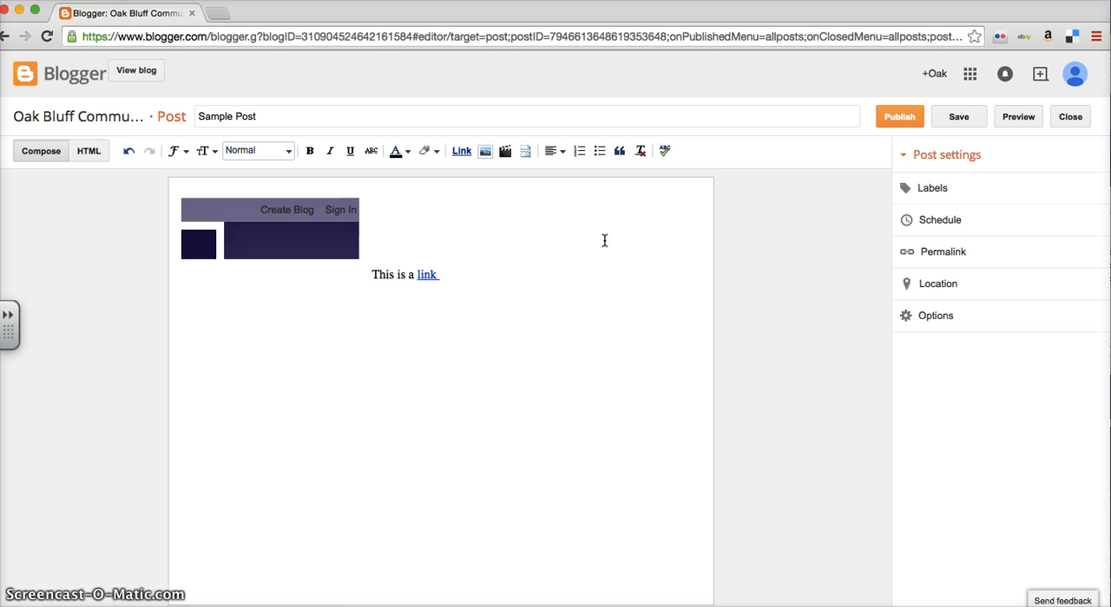
pyautogui.click(900, 122)
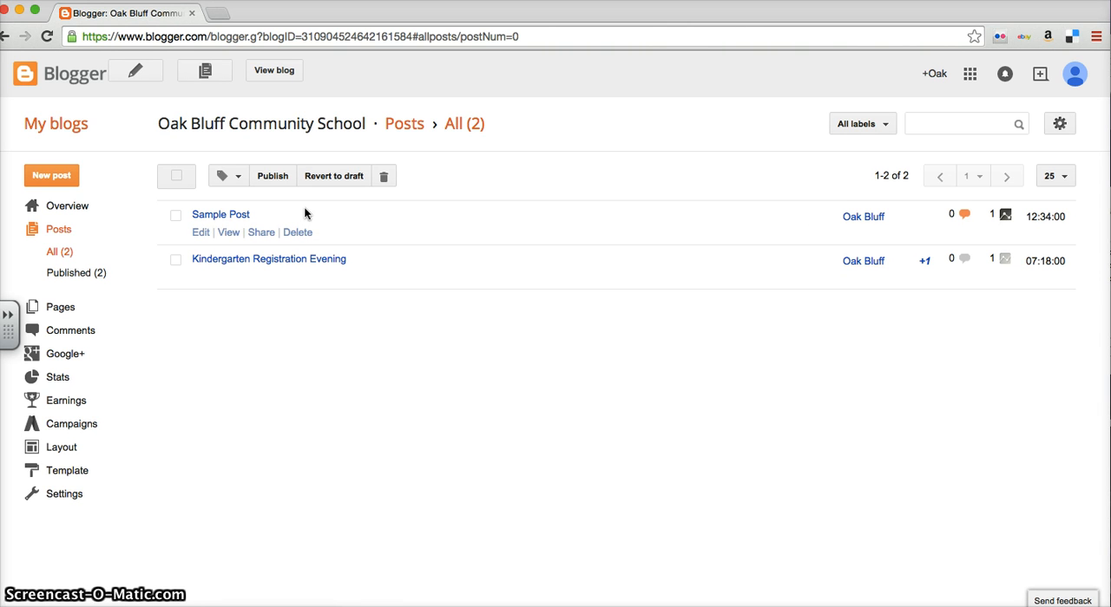
# View the published Sample Post on the live blog, examine its layout, and return to the posts list.
pyautogui.click(228, 232)
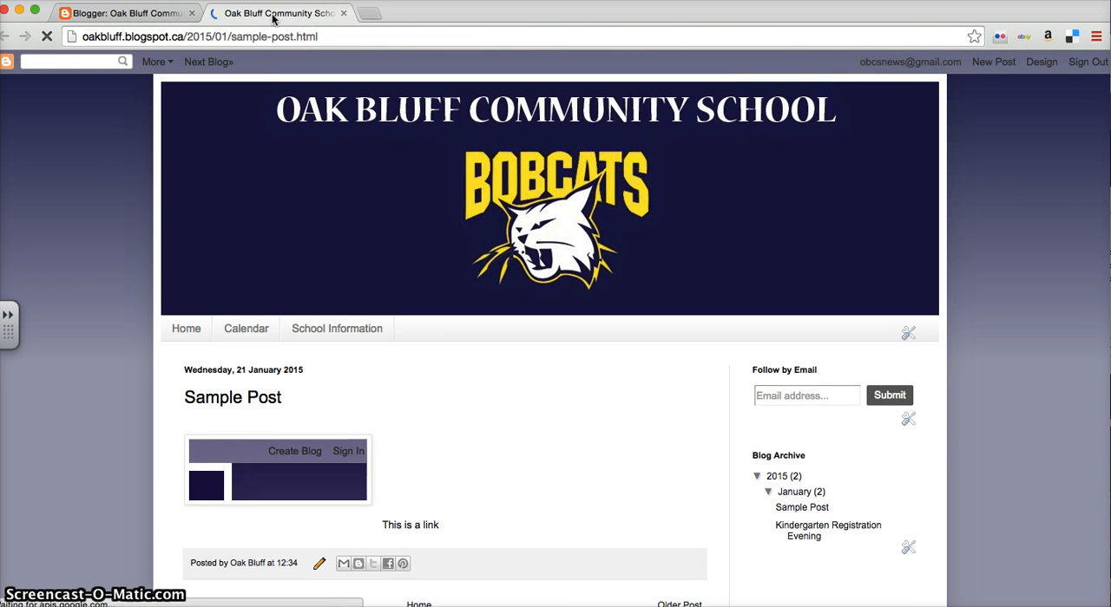
pyautogui.scroll(-3, 450, 349)
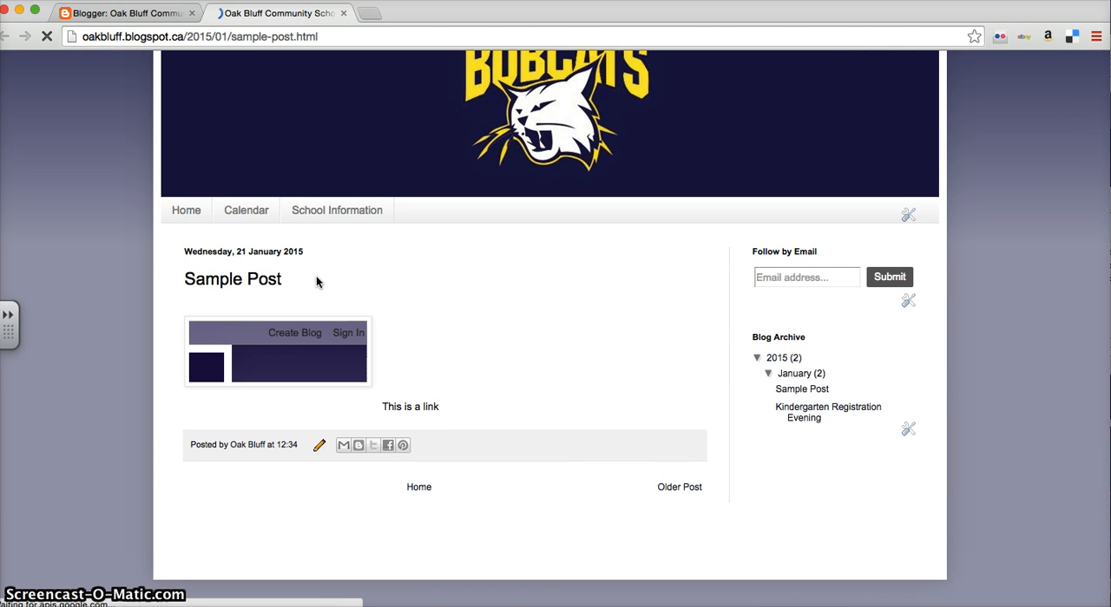
pyautogui.click(344, 13)
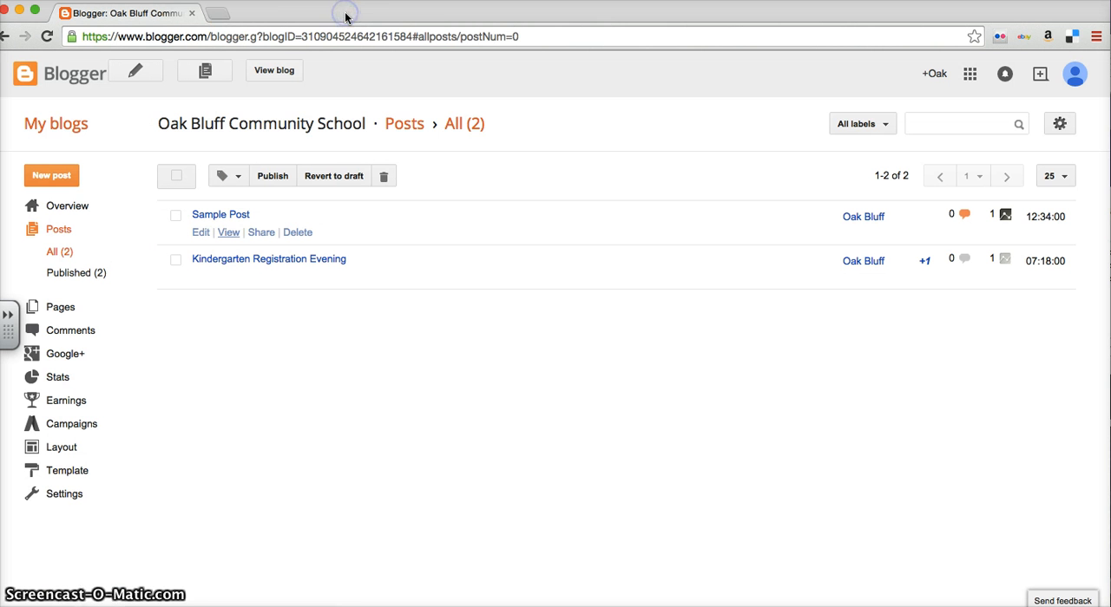
# Delete Sample Post from the Oak Bluff Community School blog's posts.
pyautogui.click(298, 234)
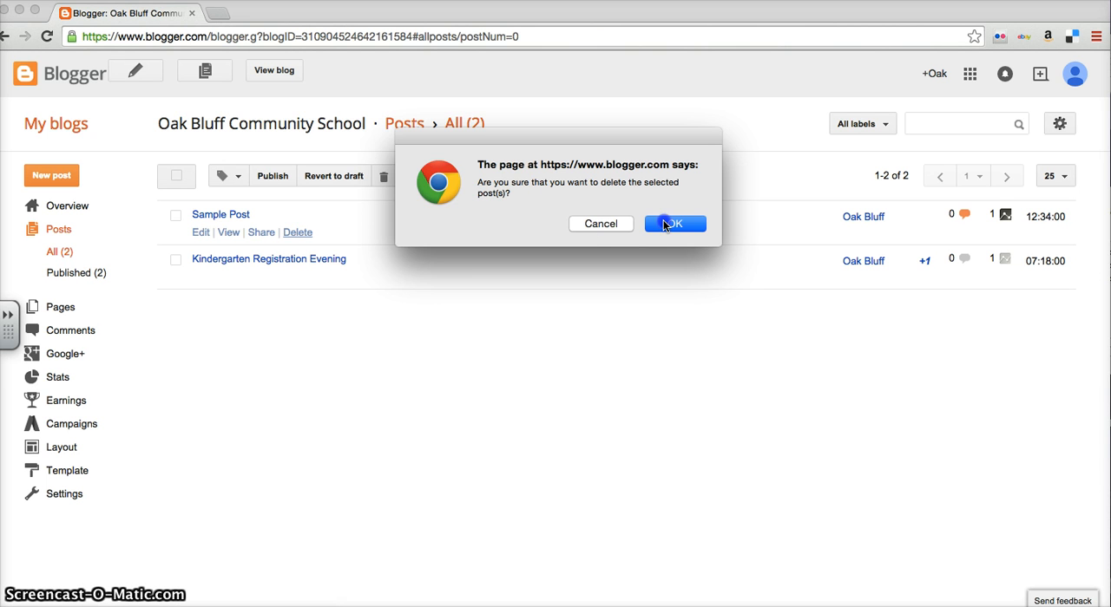
pyautogui.click(664, 224)
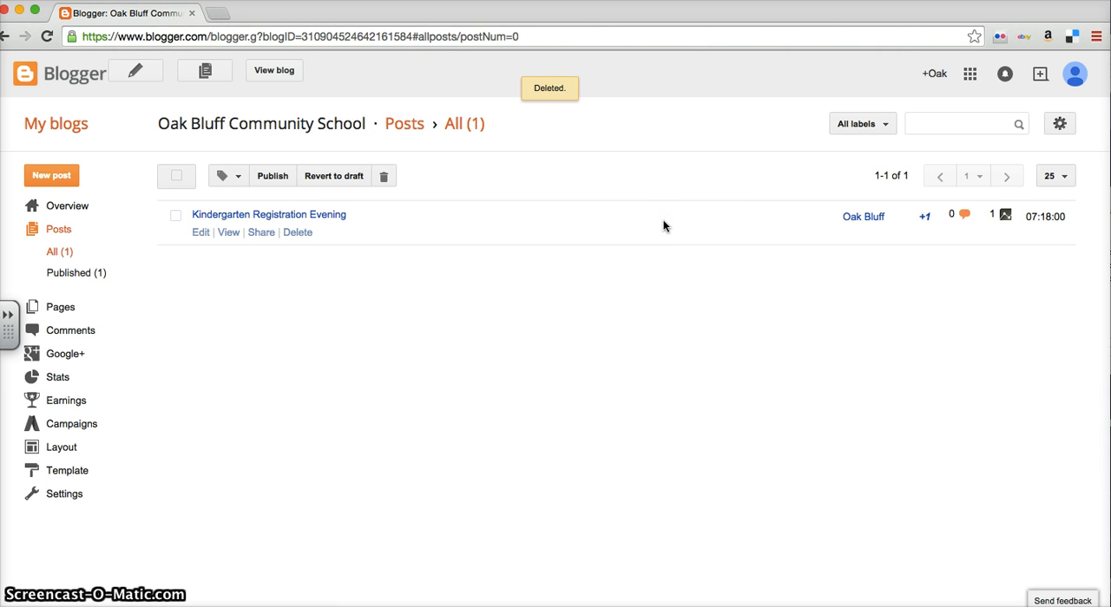